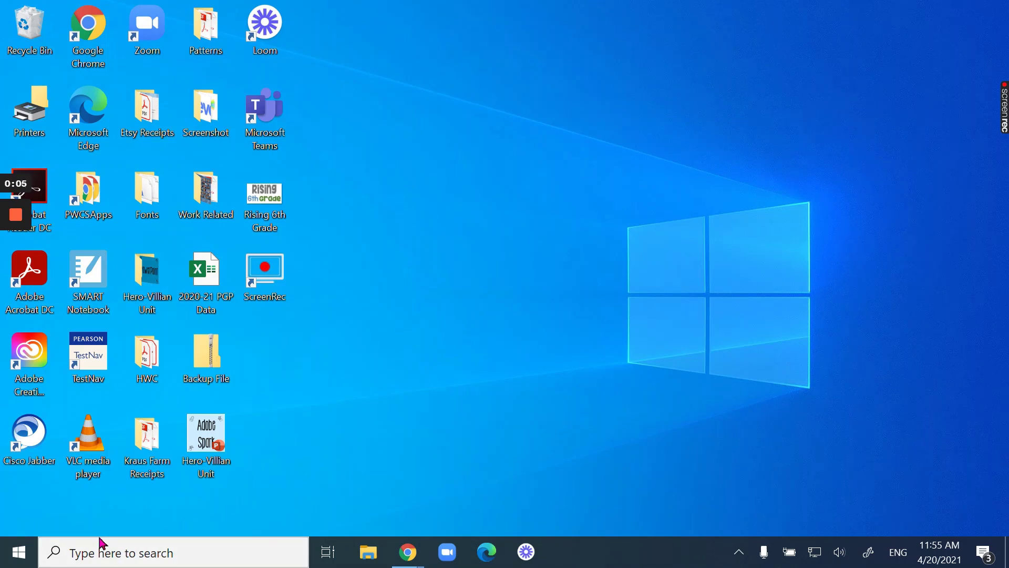
- Search 'update' to reach Windows Update settings and run Check for updates twice
{"action": "left_click", "coordinate": [134, 558]}
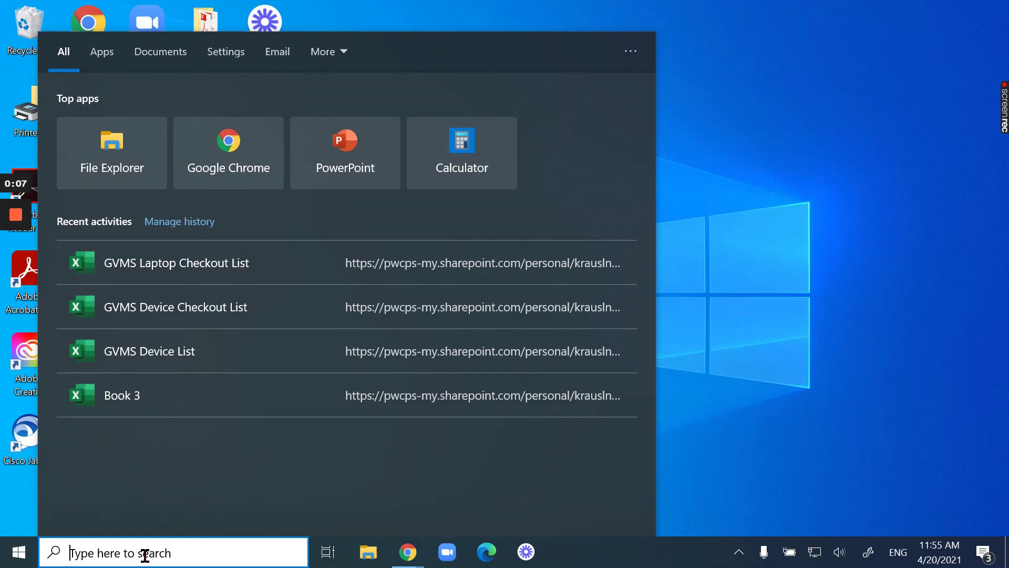
{"action": "type", "text": "update"}
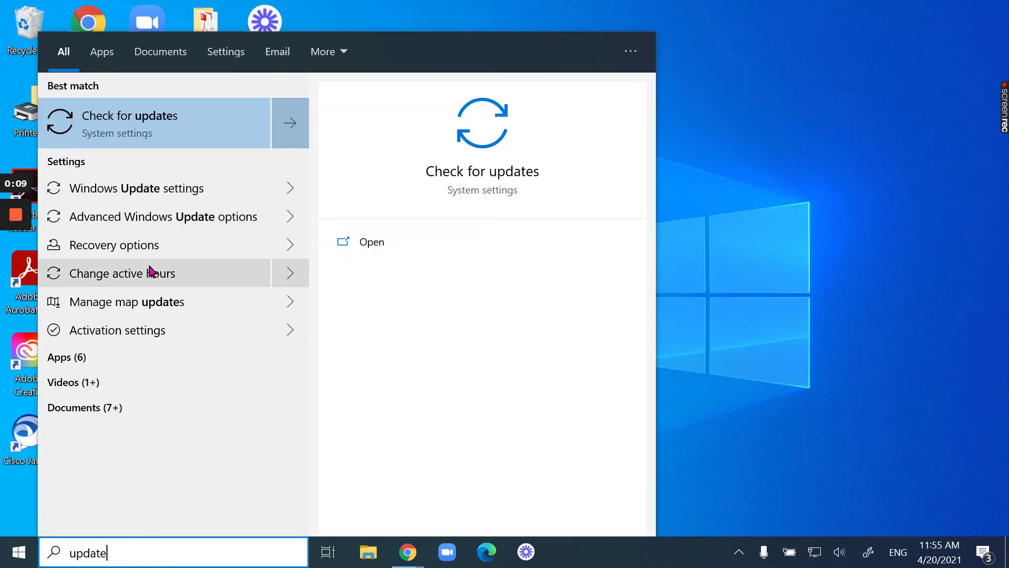
{"action": "left_click", "coordinate": [149, 124]}
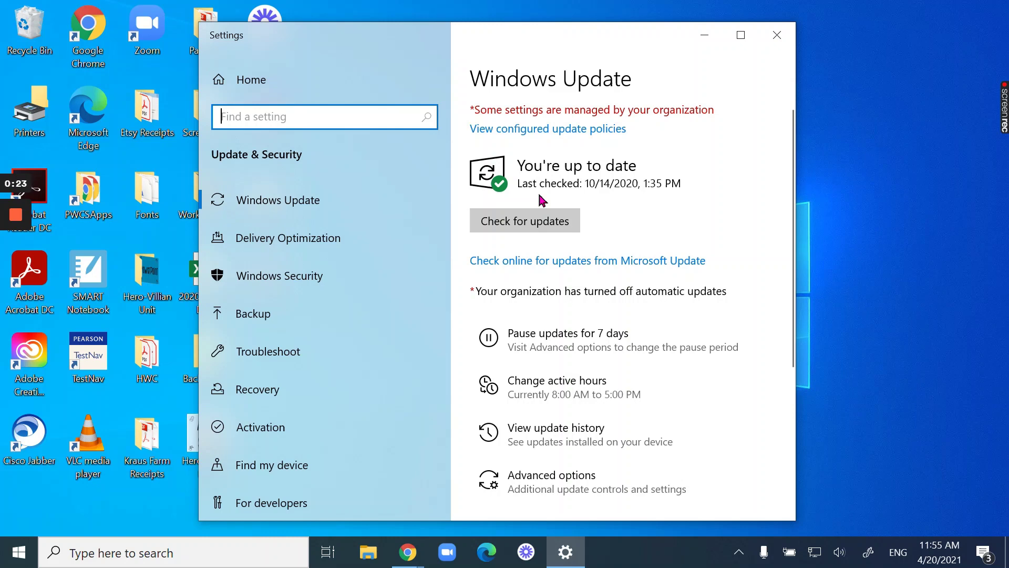
{"action": "left_click", "coordinate": [526, 229]}
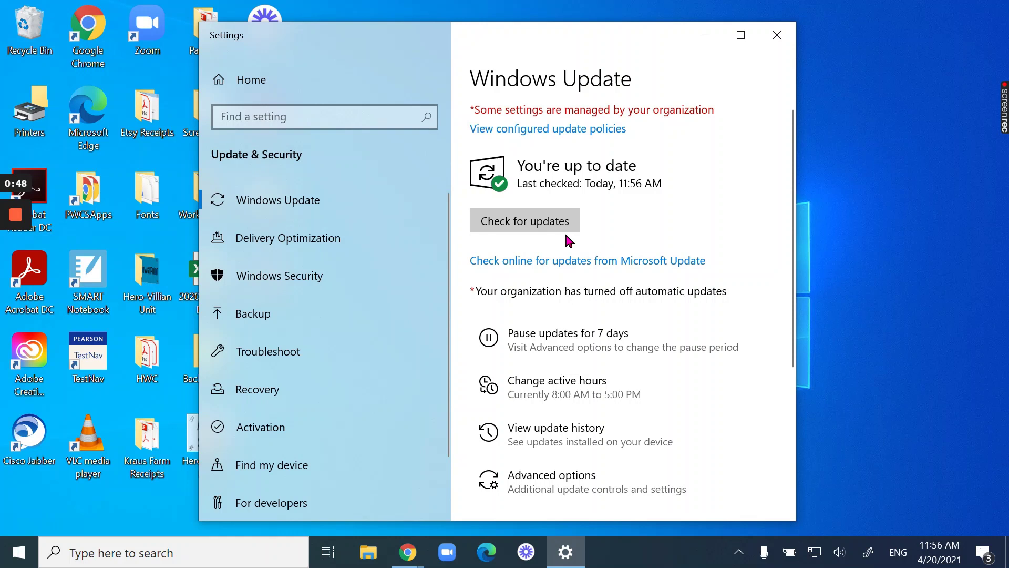
{"action": "left_click", "coordinate": [515, 233]}
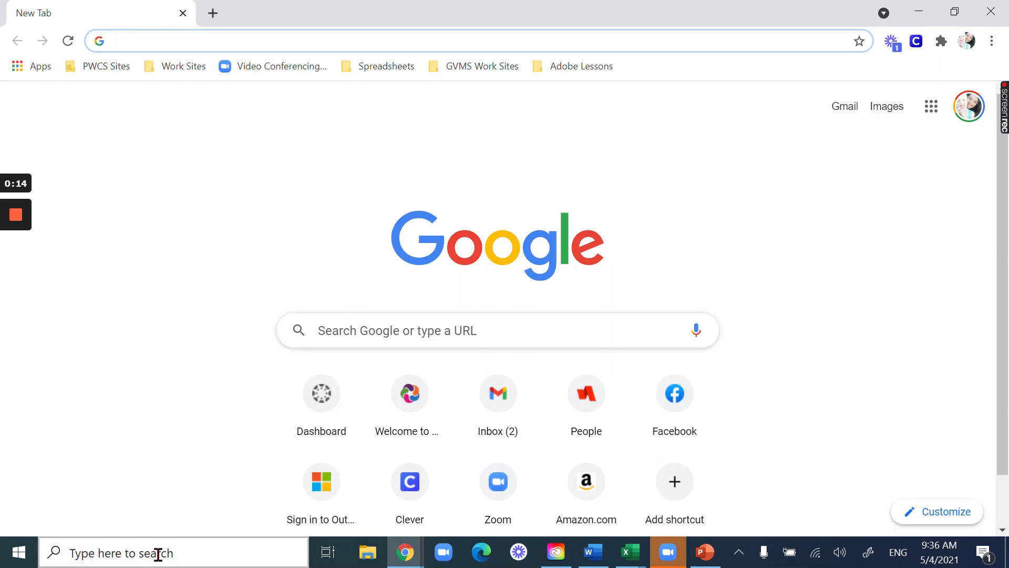
- Search 'test' from the taskbar and launch the TestNav app
{"action": "left_click", "coordinate": [192, 553]}
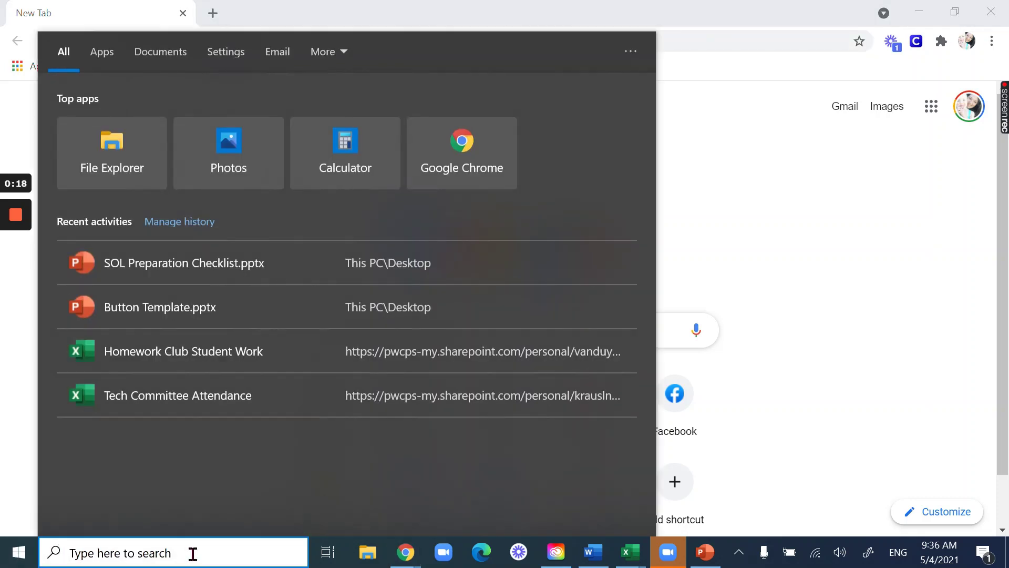
{"action": "type", "text": "test"}
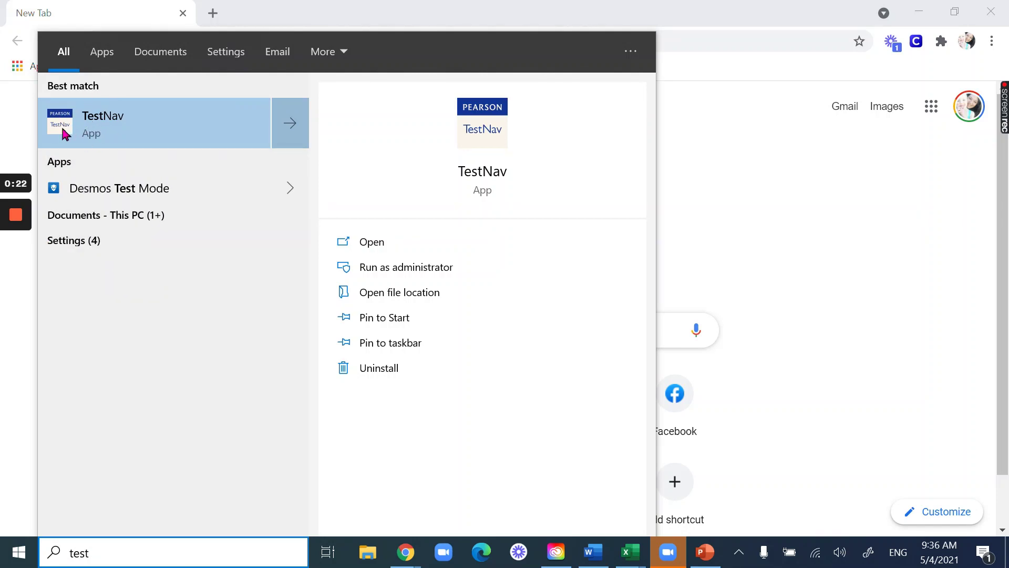
{"action": "left_click", "coordinate": [63, 132]}
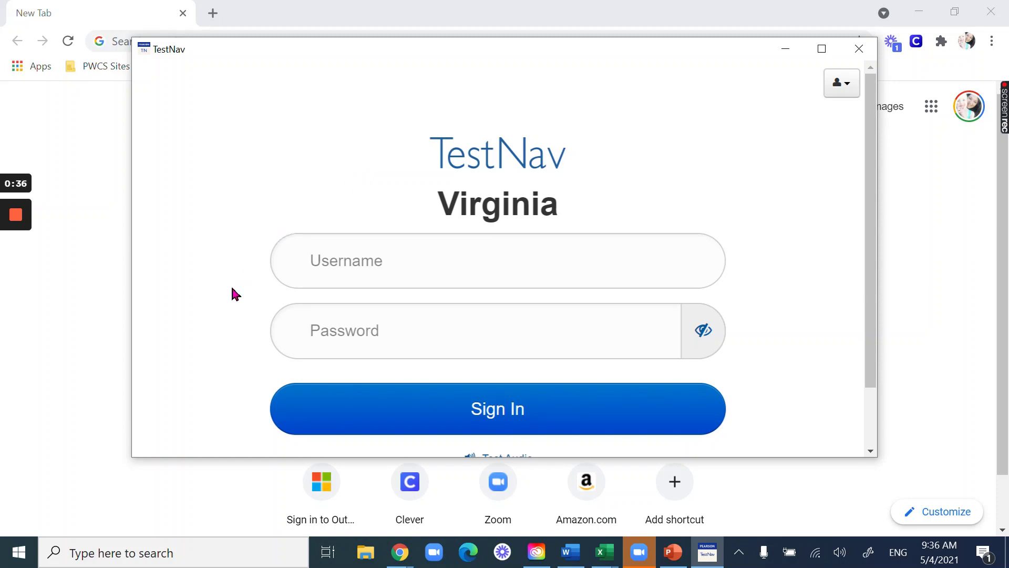
{"action": "scroll", "coordinate": [233, 288], "scroll_direction": "down", "scroll_amount": 2}
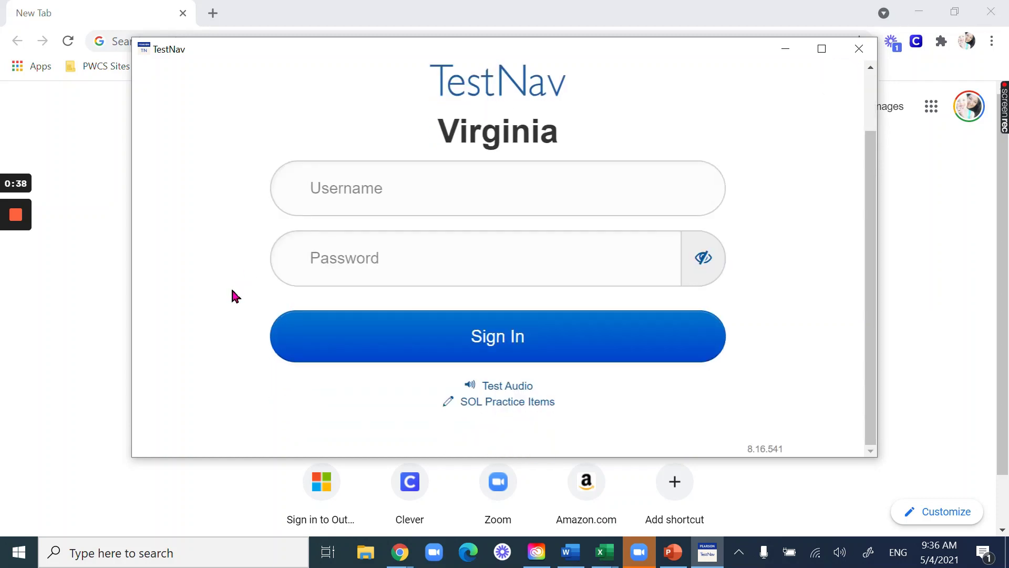
{"action": "scroll", "coordinate": [811, 291], "scroll_direction": "up", "scroll_amount": 2}
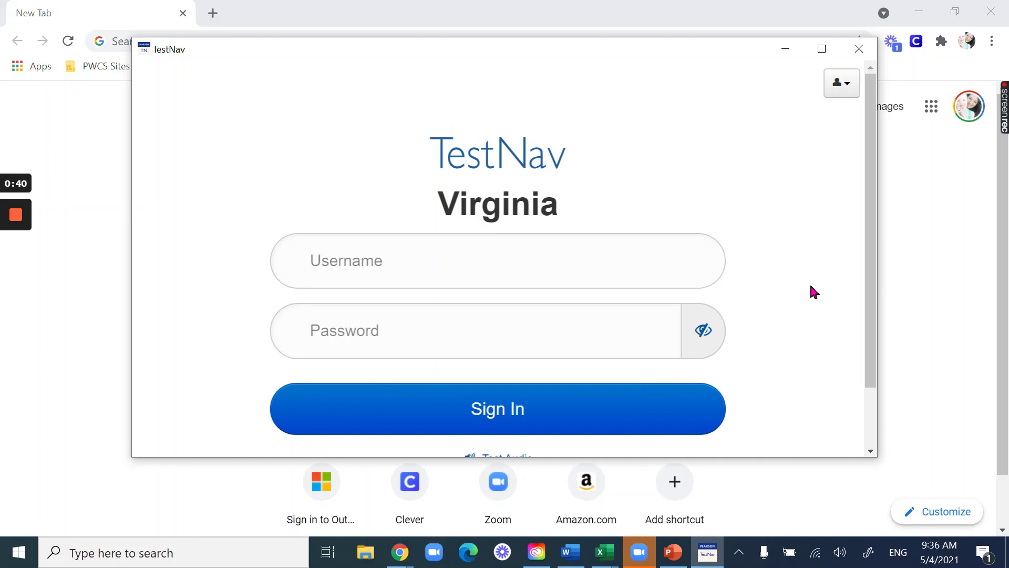
{"action": "scroll", "coordinate": [813, 291], "scroll_direction": "down", "scroll_amount": 1}
{"action": "scroll", "coordinate": [811, 291], "scroll_direction": "up", "scroll_amount": 1}
{"action": "scroll", "coordinate": [794, 209], "scroll_direction": "down", "scroll_amount": 1}
{"action": "scroll", "coordinate": [792, 213], "scroll_direction": "up", "scroll_amount": 2}
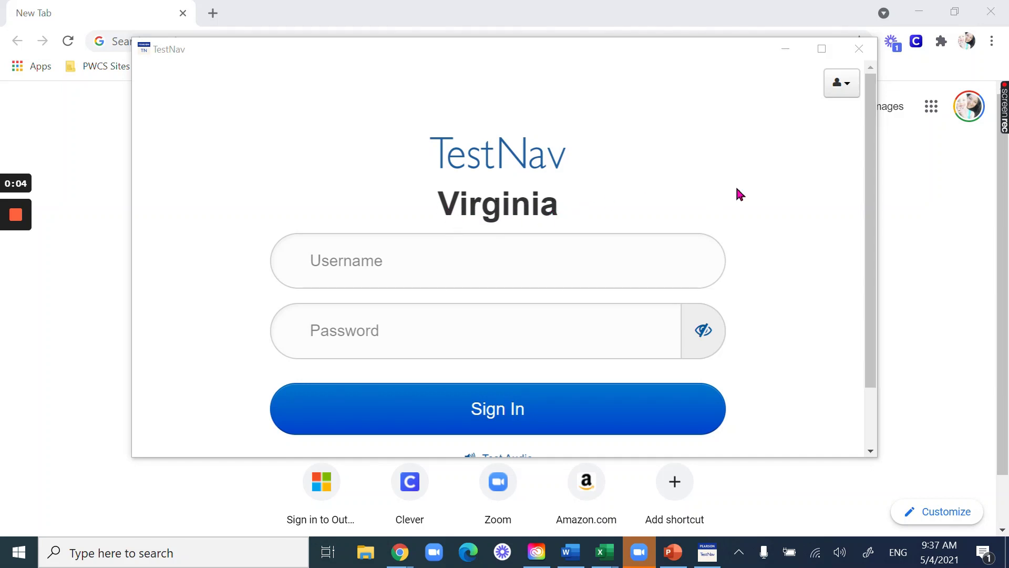
{"action": "scroll", "coordinate": [827, 219], "scroll_direction": "down", "scroll_amount": 2}
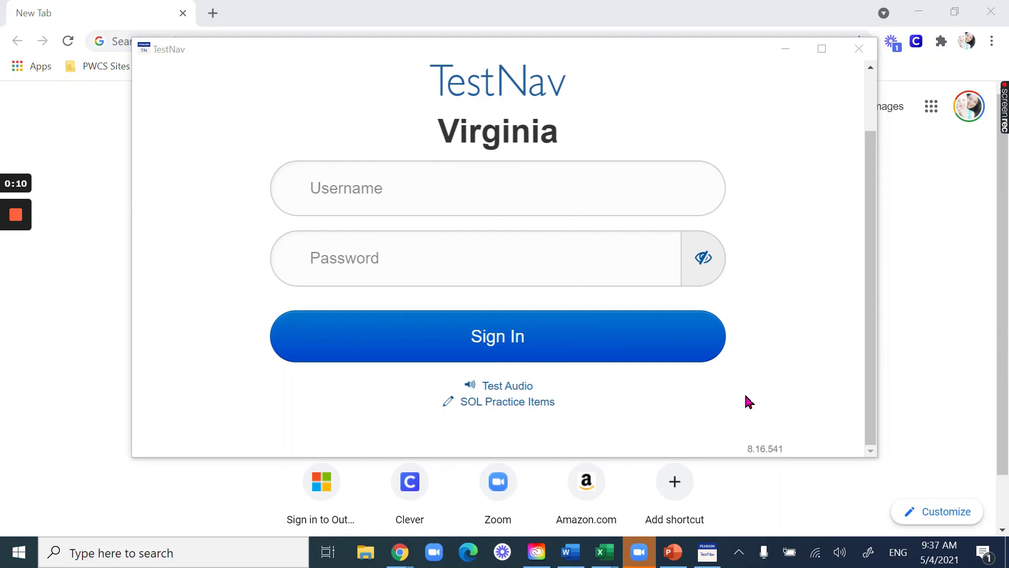
- Open SOL Practice Items and choose Grade 7 Mathematics (2016) - Audio under Mathematics - 2016
{"action": "left_click", "coordinate": [522, 409]}
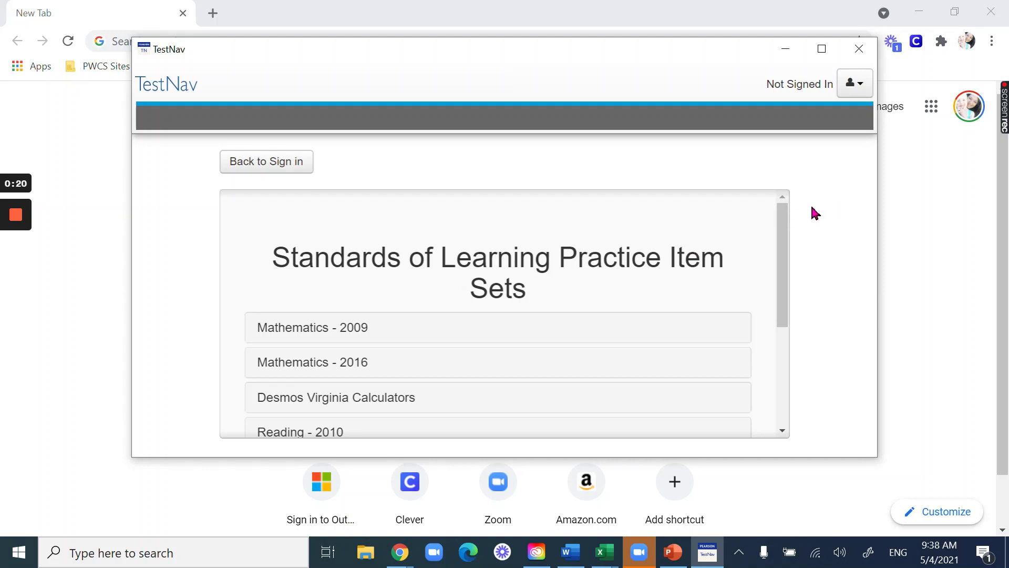
{"action": "left_click_drag", "start_coordinate": [790, 205], "coordinate": [791, 248]}
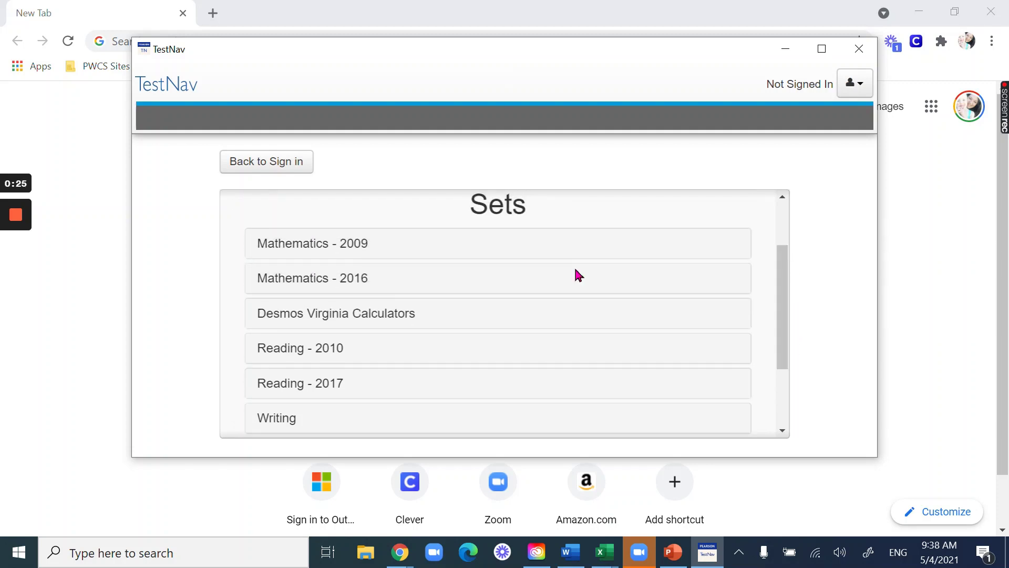
{"action": "left_click", "coordinate": [284, 284]}
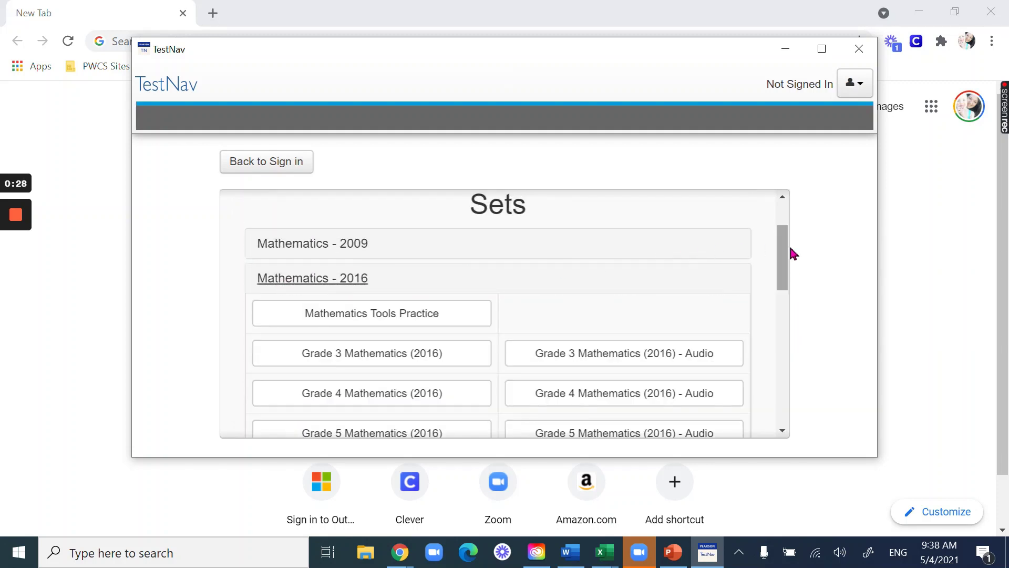
{"action": "left_click_drag", "start_coordinate": [786, 254], "coordinate": [786, 291]}
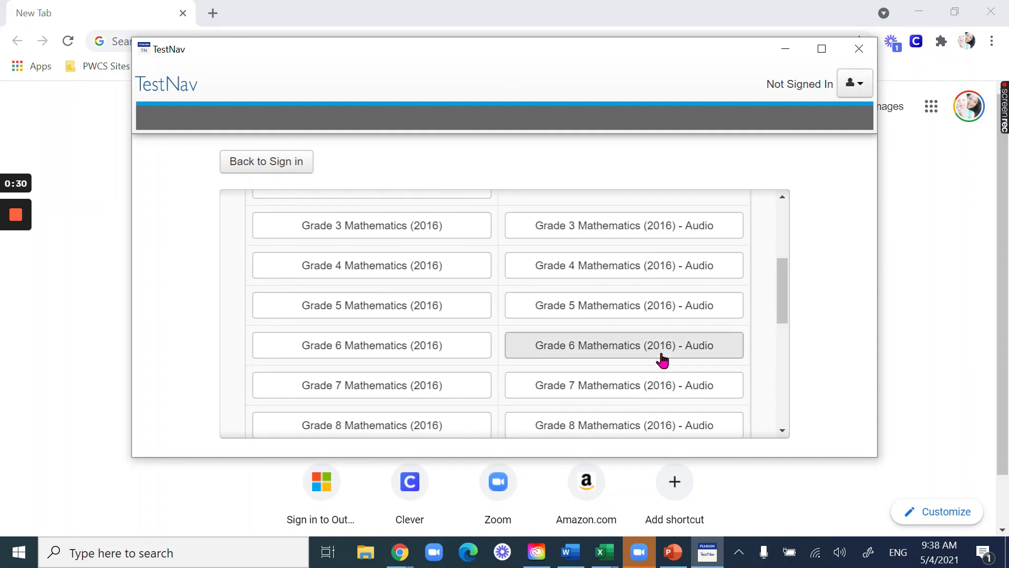
{"action": "left_click", "coordinate": [647, 395]}
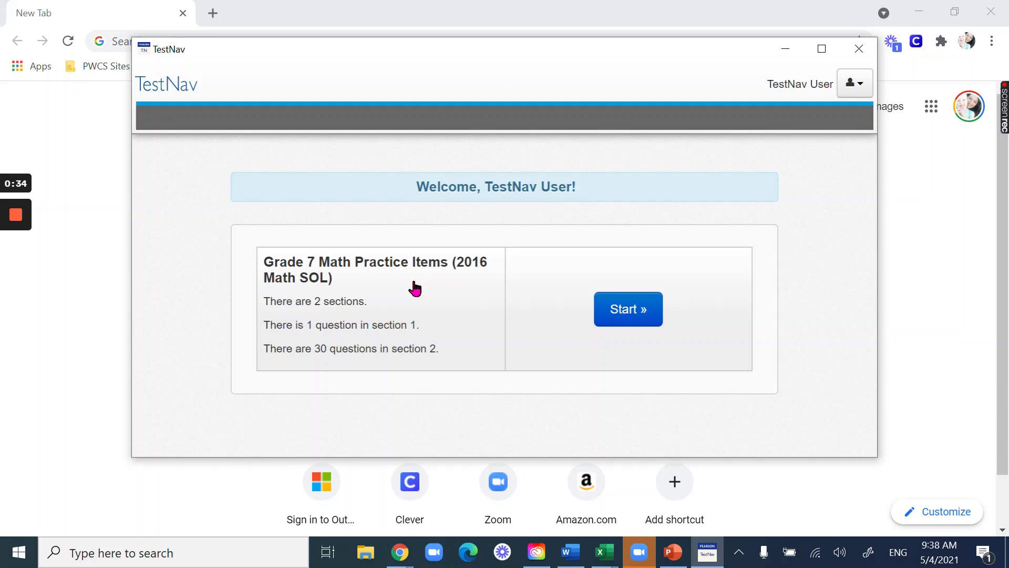
- Start the Grade 7 practice test and accept the terms and conditions
{"action": "left_click", "coordinate": [627, 309]}
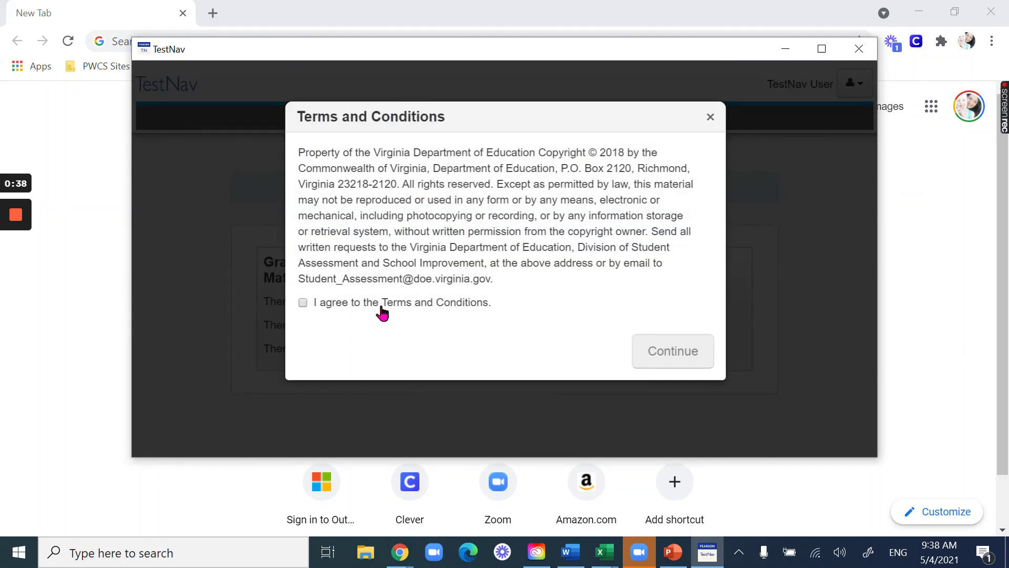
{"action": "left_click", "coordinate": [382, 313]}
{"action": "left_click", "coordinate": [682, 353]}
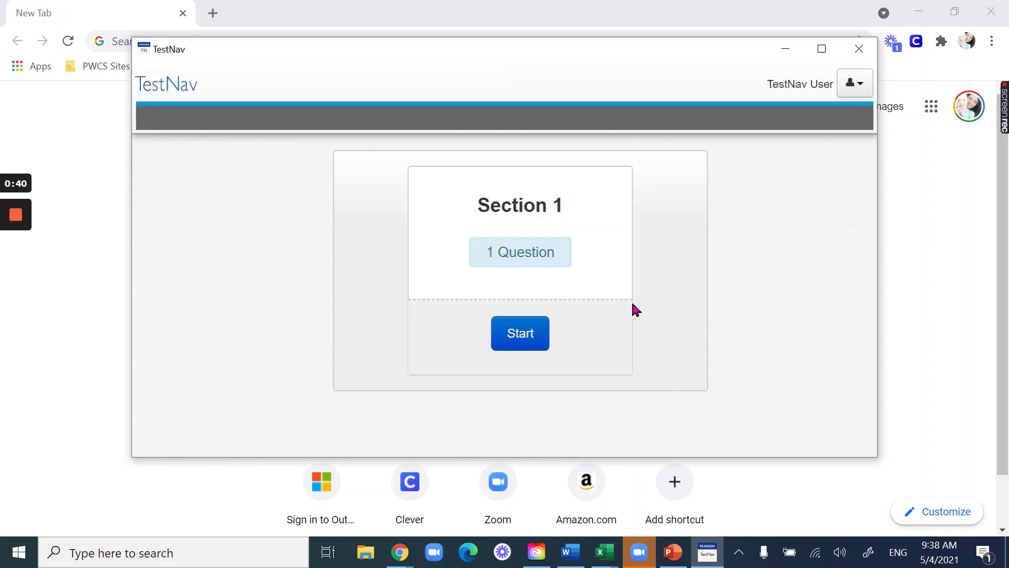
- Start Section 1, then select and deselect the 13,250,000 and 8,950,000 answers
{"action": "left_click", "coordinate": [526, 345]}
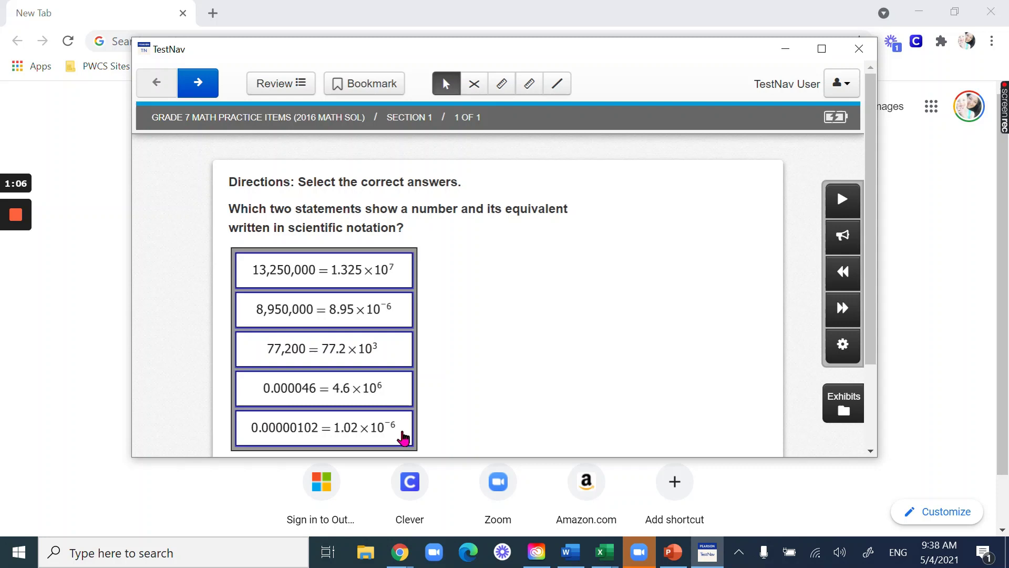
{"action": "left_click", "coordinate": [339, 281]}
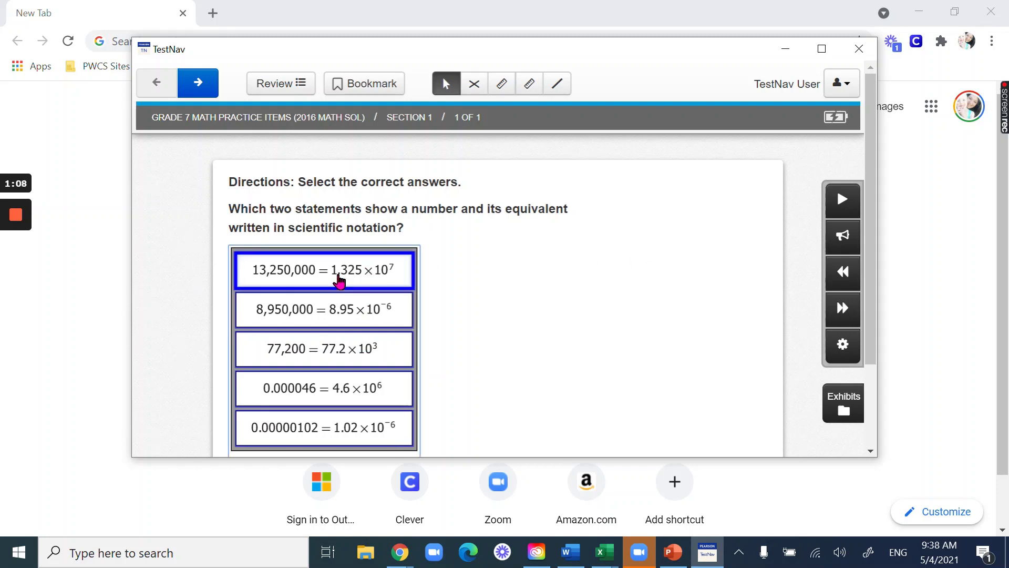
{"action": "left_click", "coordinate": [324, 321]}
{"action": "left_click", "coordinate": [347, 346]}
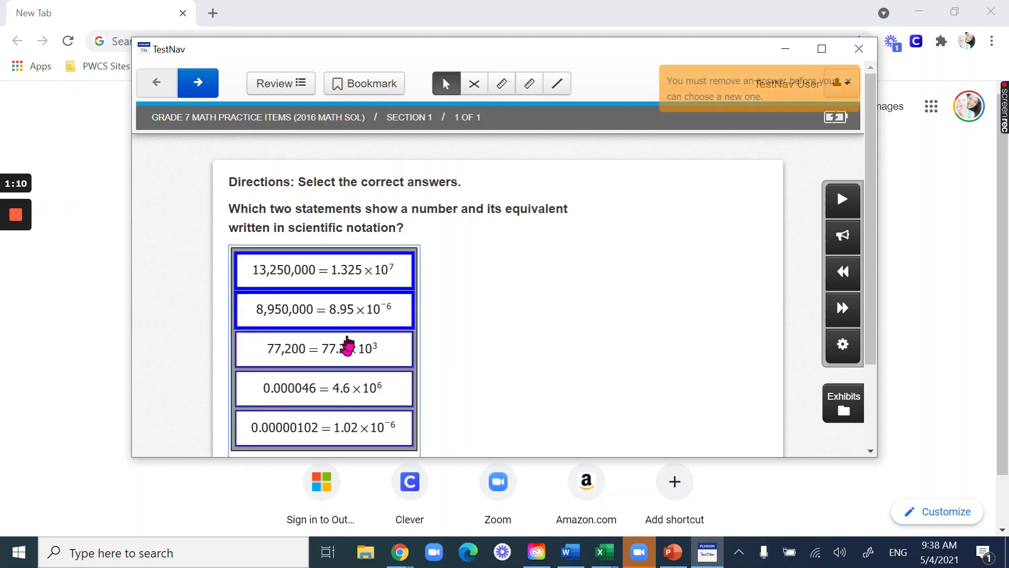
{"action": "left_click", "coordinate": [353, 315]}
{"action": "left_click", "coordinate": [362, 277]}
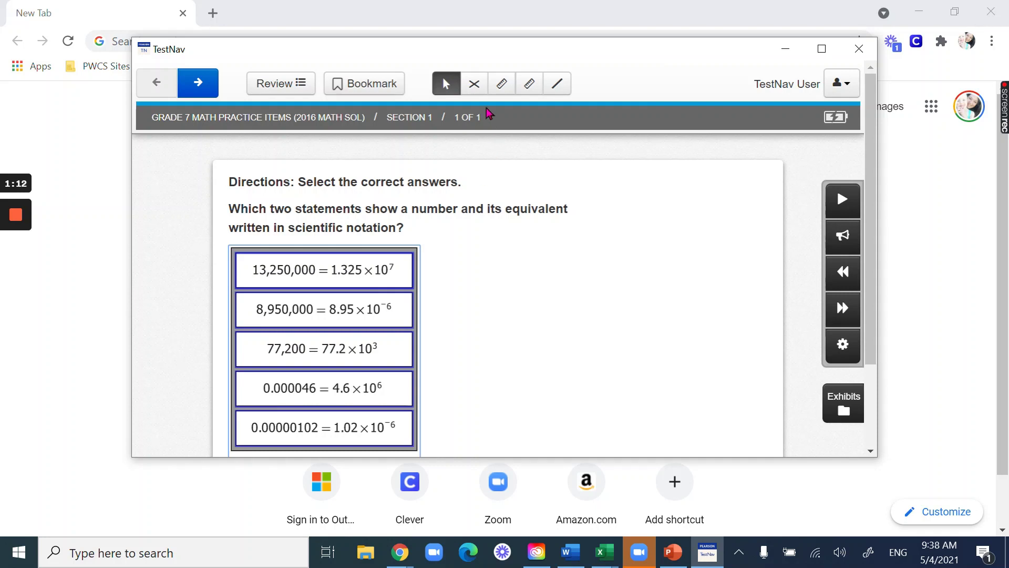
- Cross out the 0.000046 = 4.6×10⁶ and 8,950,000 = 8.95×10⁻⁶ choices with the Answer Eliminator
{"action": "left_click", "coordinate": [475, 84]}
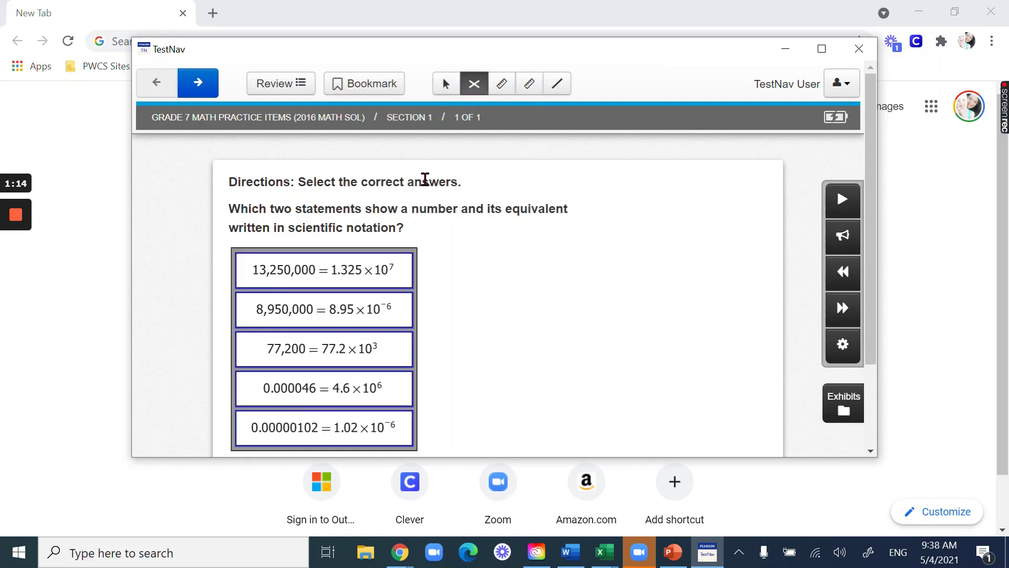
{"action": "left_click", "coordinate": [323, 395]}
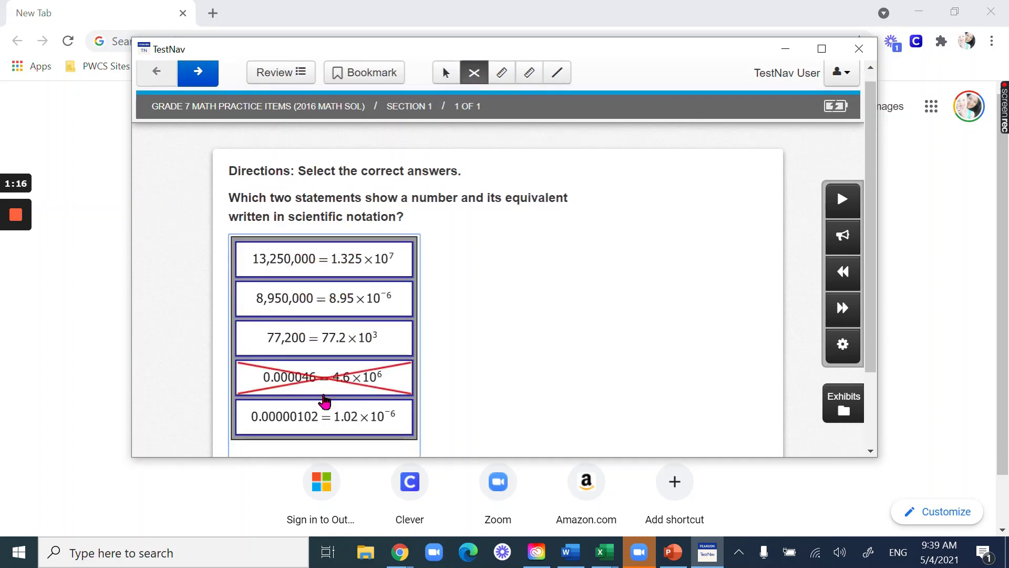
{"action": "left_click", "coordinate": [359, 300]}
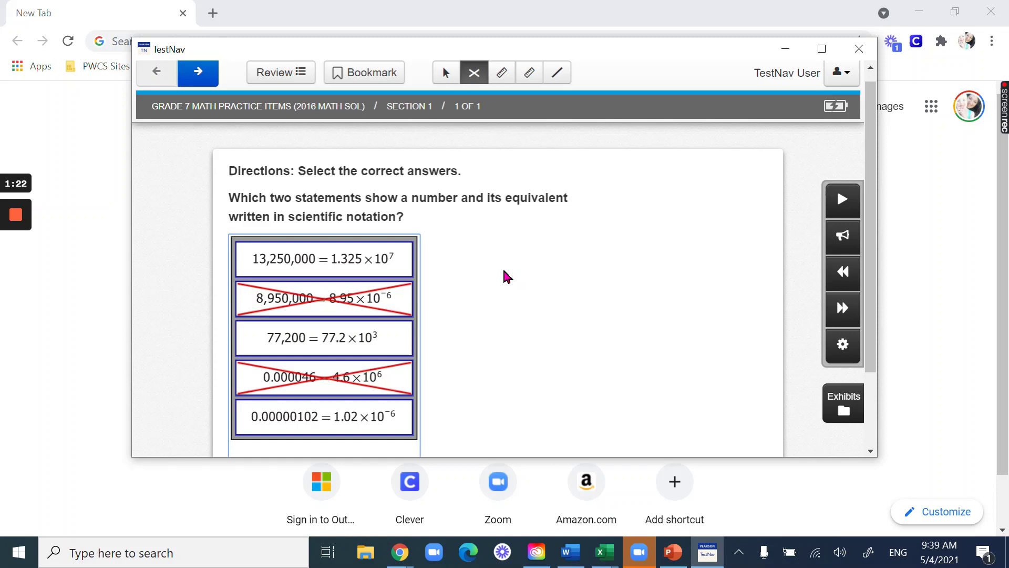
- Place and rotate an inch ruler, then a centimetre ruler, over the question and answers
{"action": "left_click", "coordinate": [507, 82]}
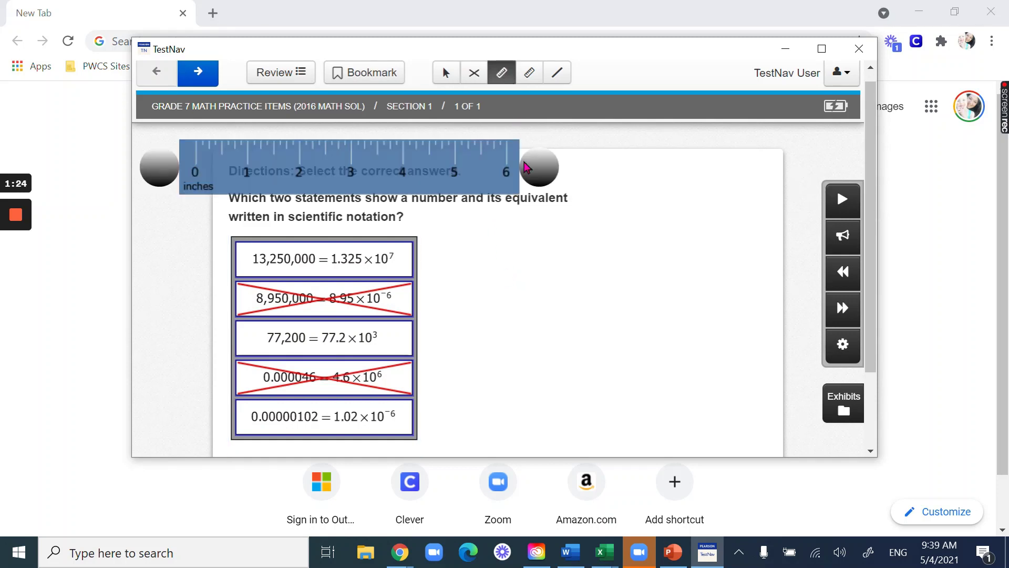
{"action": "left_click_drag", "start_coordinate": [428, 172], "coordinate": [578, 230]}
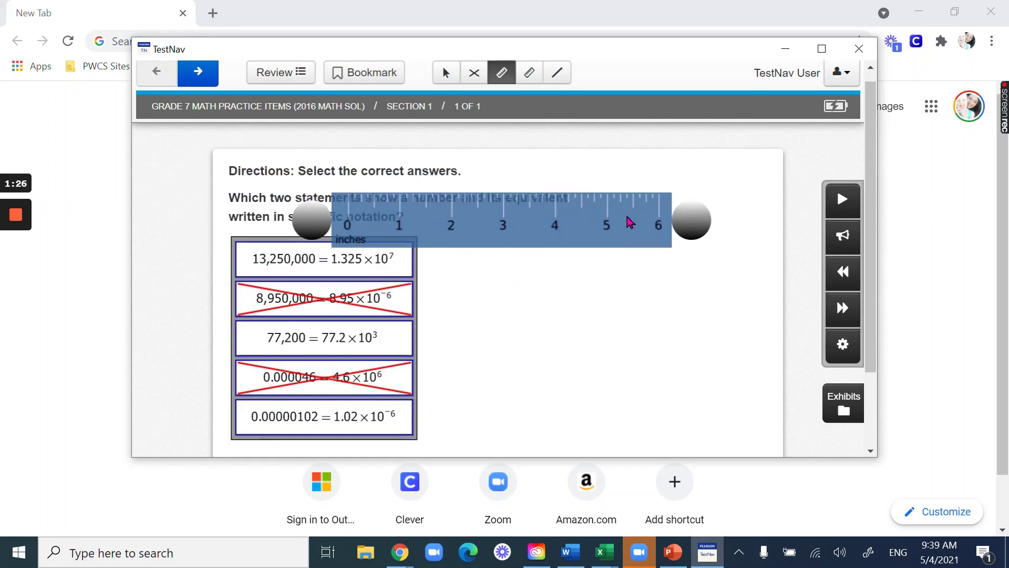
{"action": "left_click_drag", "start_coordinate": [686, 220], "coordinate": [694, 242]}
{"action": "left_click", "coordinate": [530, 78]}
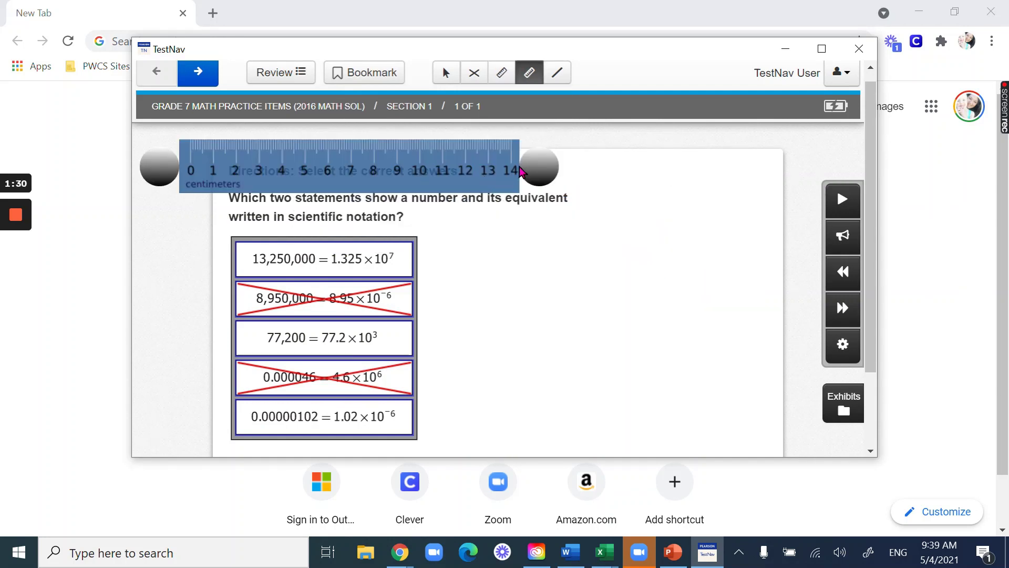
{"action": "mouse_move", "coordinate": [539, 167]}
{"action": "left_mouse_down"}
{"action": "mouse_move", "coordinate": [534, 207]}
{"action": "mouse_move", "coordinate": [534, 117]}
{"action": "mouse_move", "coordinate": [539, 160]}
{"action": "left_mouse_up"}
{"action": "left_click_drag", "start_coordinate": [447, 158], "coordinate": [549, 239]}
{"action": "left_click", "coordinate": [531, 76]}
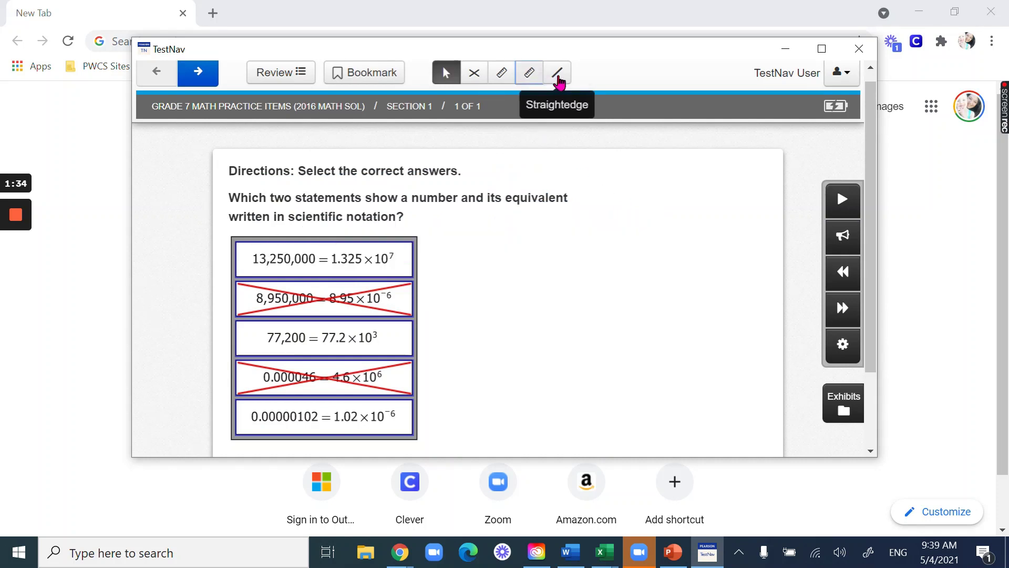
- Try the straightedge across the question text, then return to the Pointer tool
{"action": "left_click", "coordinate": [558, 76]}
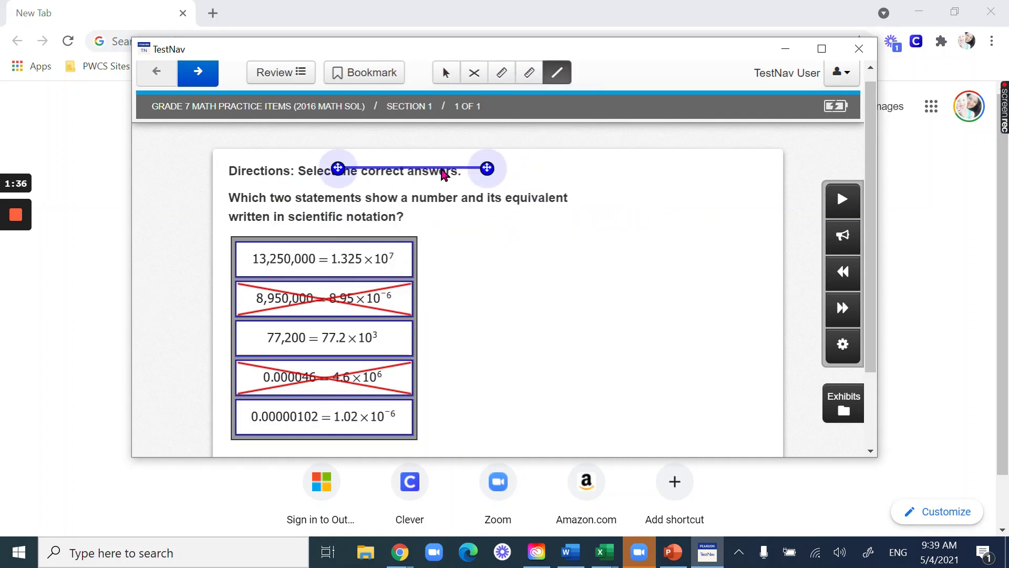
{"action": "left_click_drag", "start_coordinate": [440, 172], "coordinate": [504, 165]}
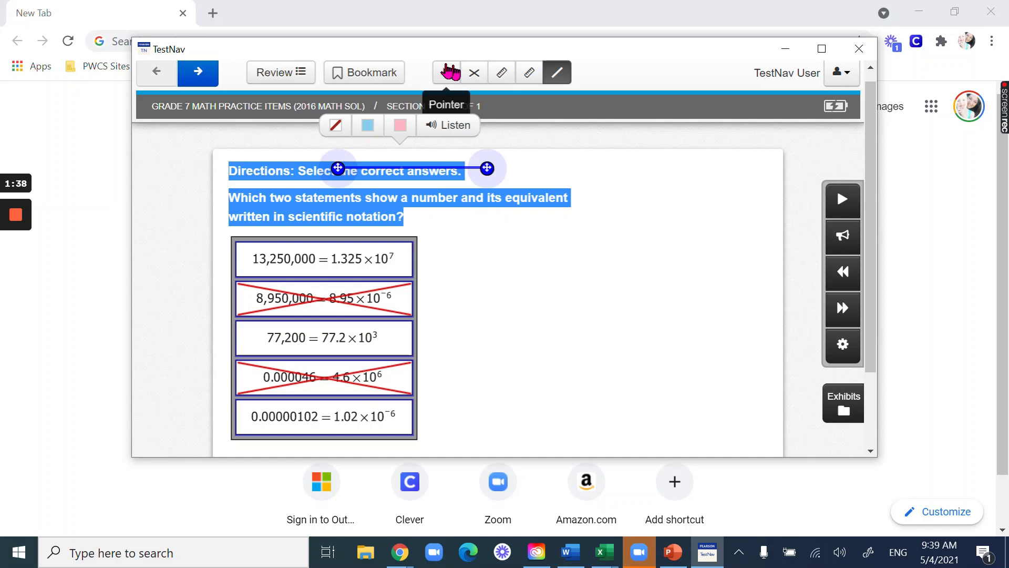
{"action": "left_click", "coordinate": [445, 73]}
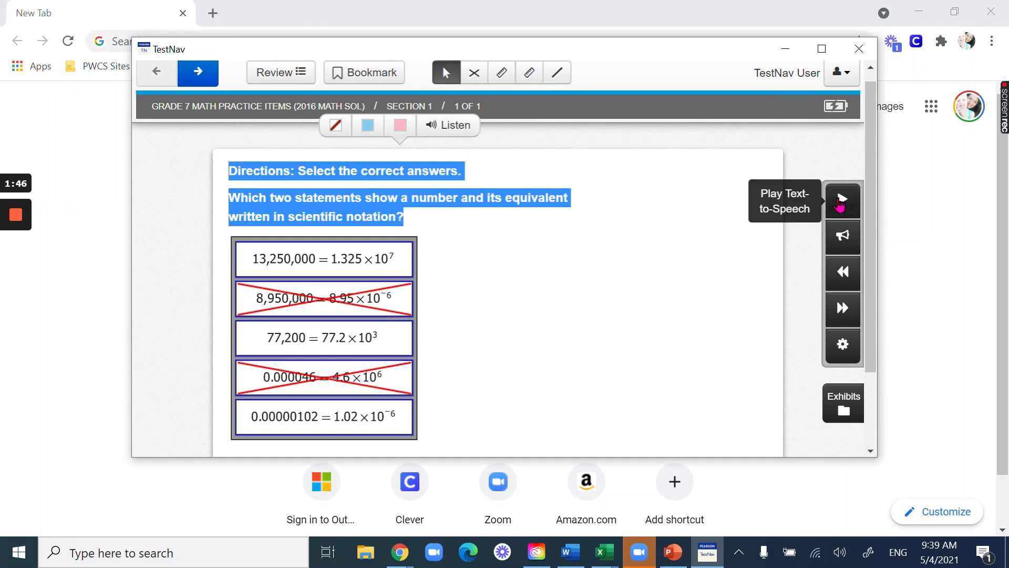
- Play and stop text-to-speech, then hear the question word by word with Click-to-Hear
{"action": "left_click", "coordinate": [840, 203]}
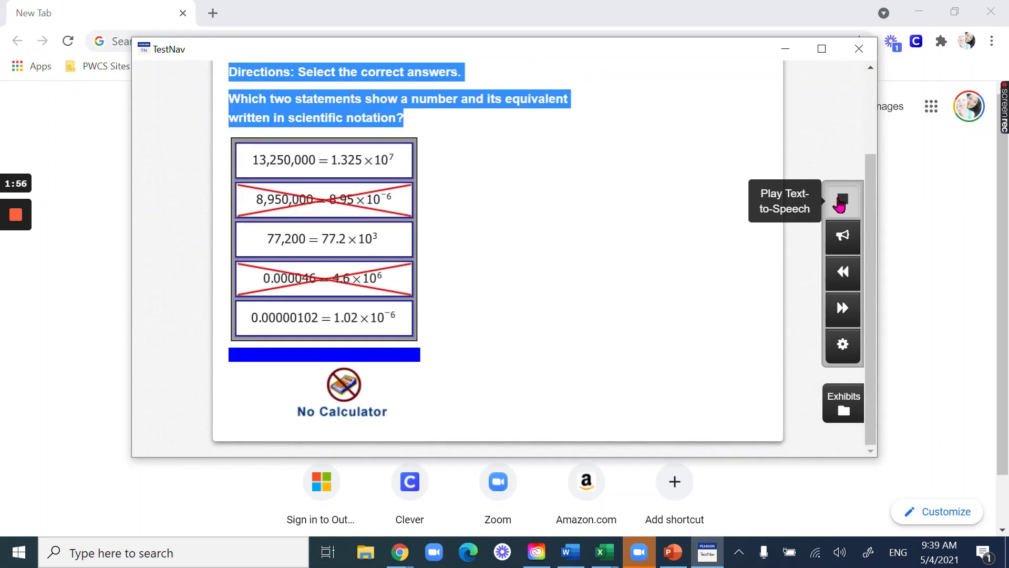
{"action": "left_click", "coordinate": [840, 204]}
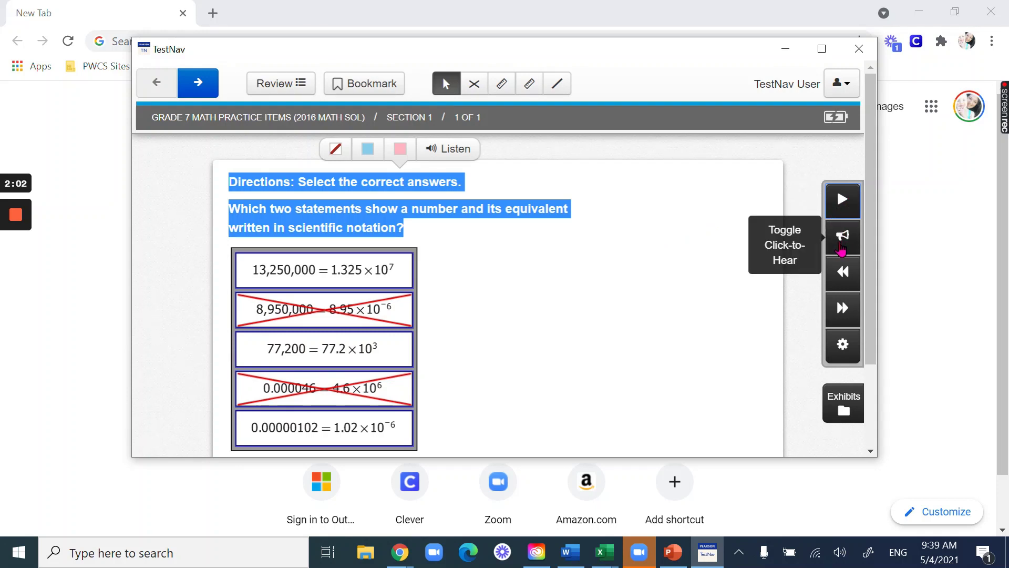
{"action": "left_click", "coordinate": [842, 246]}
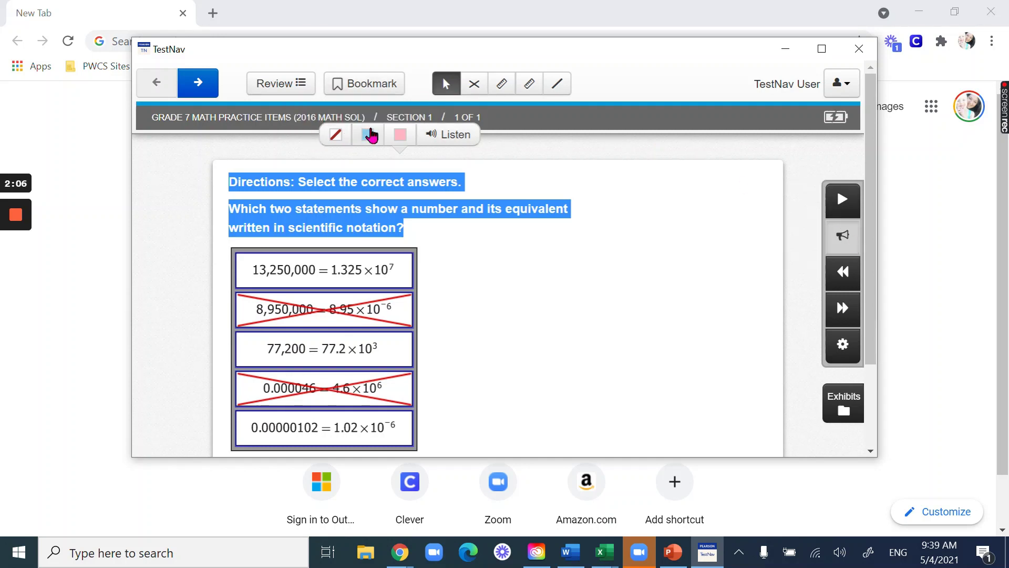
{"action": "left_click", "coordinate": [423, 220]}
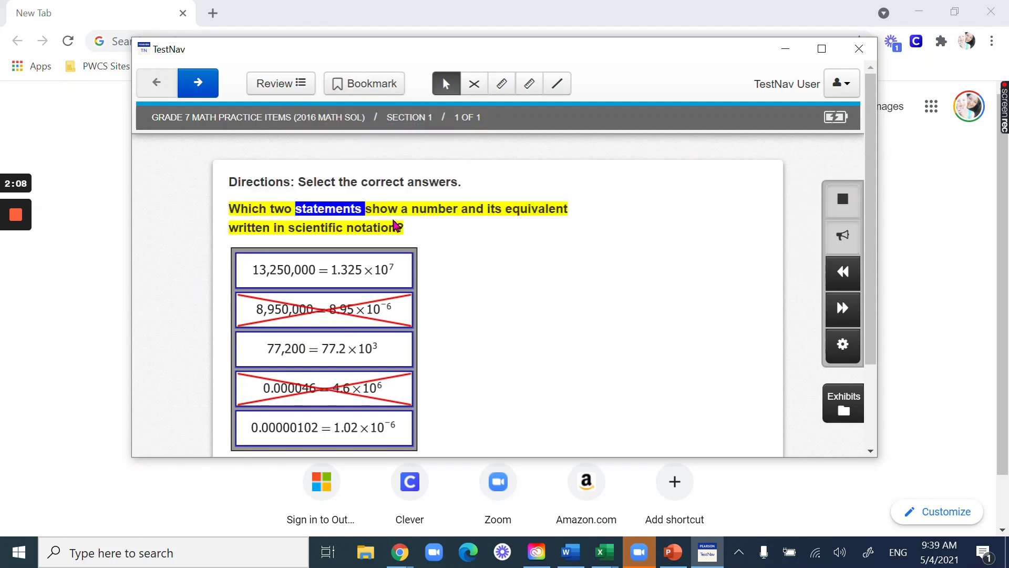
{"action": "left_click", "coordinate": [841, 237]}
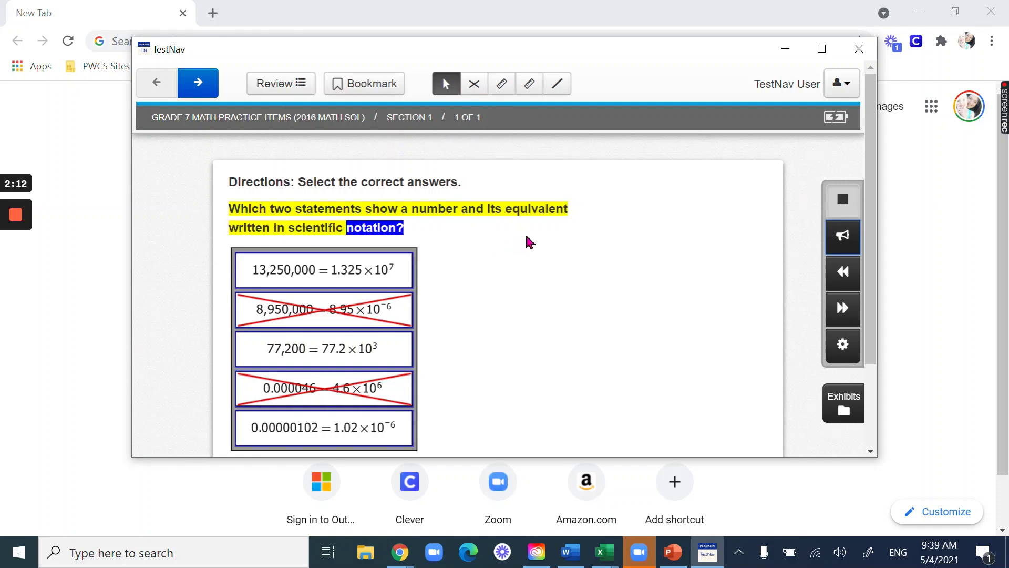
- Scroll through the item and stop the ongoing read-aloud
{"action": "scroll", "coordinate": [525, 232], "scroll_direction": "down", "scroll_amount": 3}
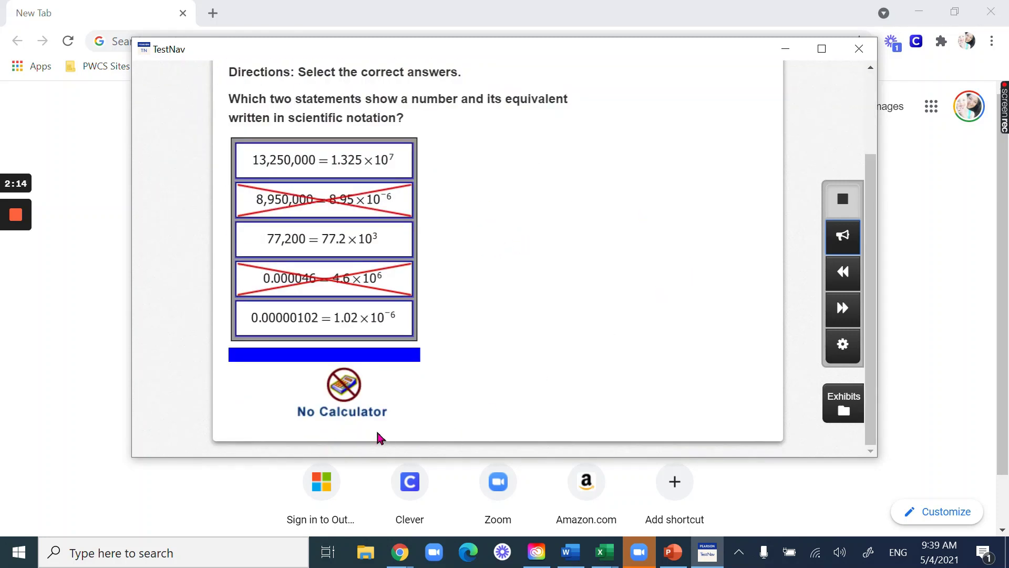
{"action": "left_click", "coordinate": [615, 217]}
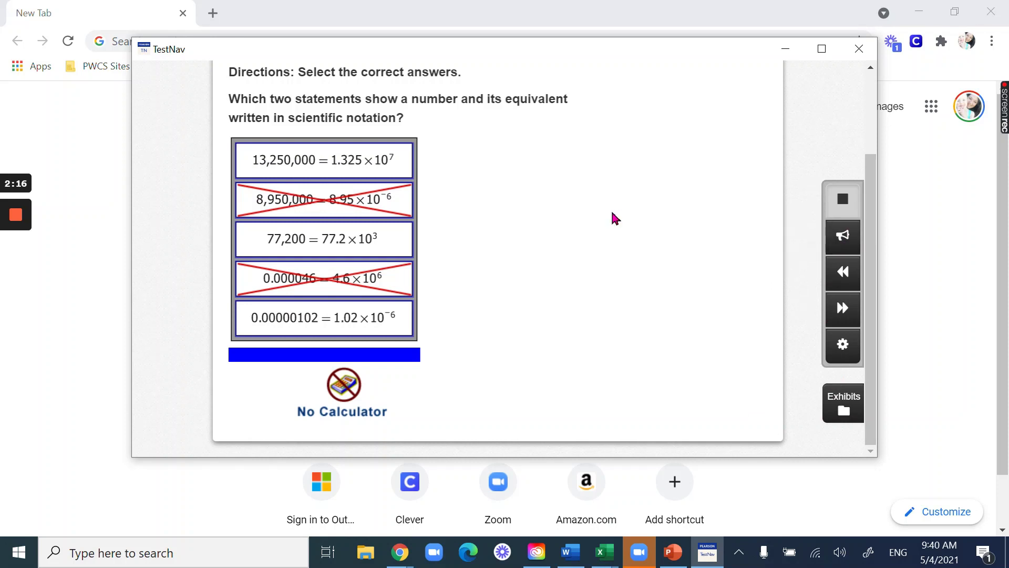
{"action": "scroll", "coordinate": [611, 209], "scroll_direction": "up", "scroll_amount": 3}
{"action": "scroll", "coordinate": [725, 211], "scroll_direction": "down", "scroll_amount": 3}
{"action": "left_click", "coordinate": [842, 199]}
{"action": "scroll", "coordinate": [646, 267], "scroll_direction": "up", "scroll_amount": 3}
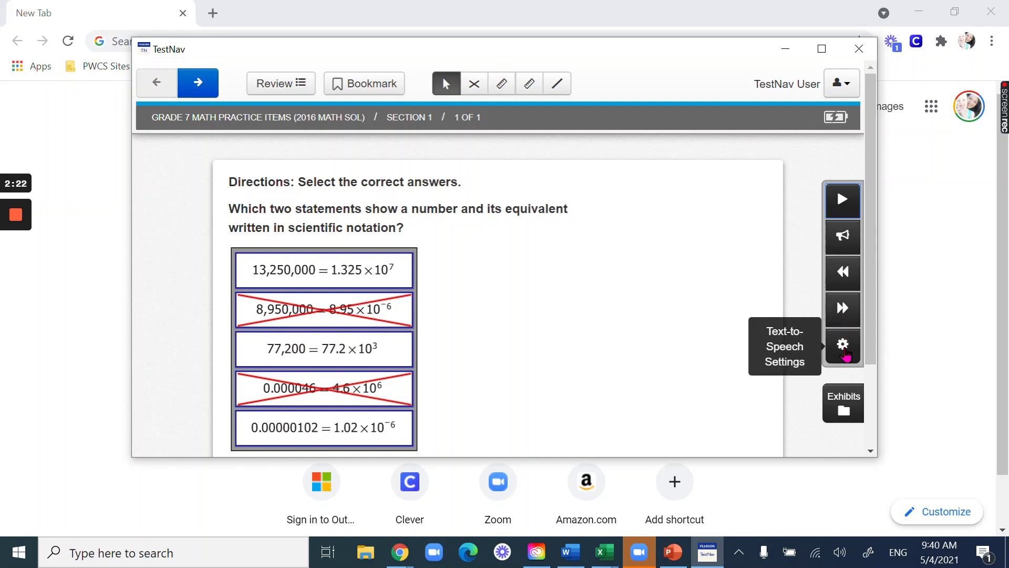
{"action": "left_click", "coordinate": [843, 347]}
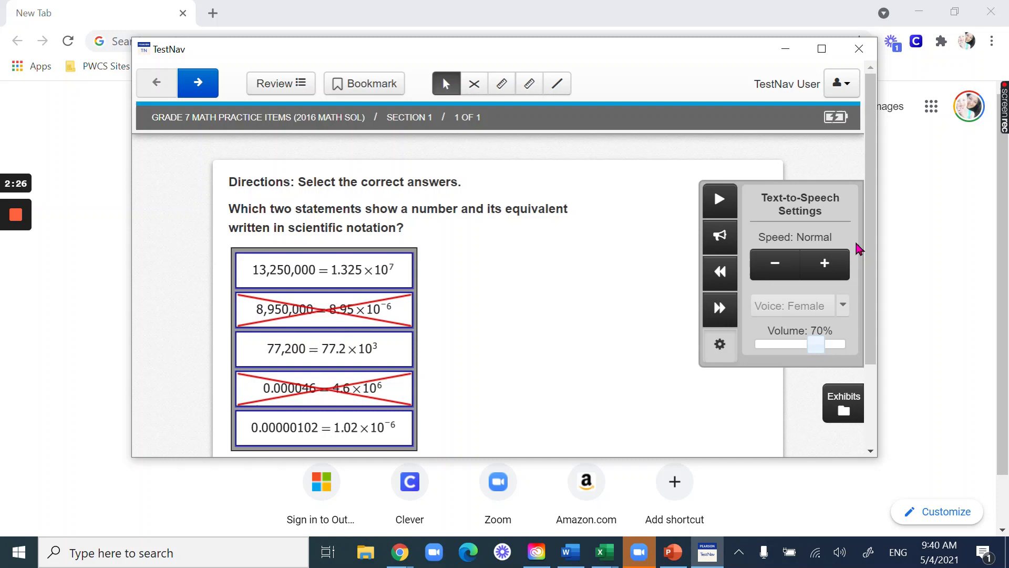
{"action": "left_click", "coordinate": [720, 347]}
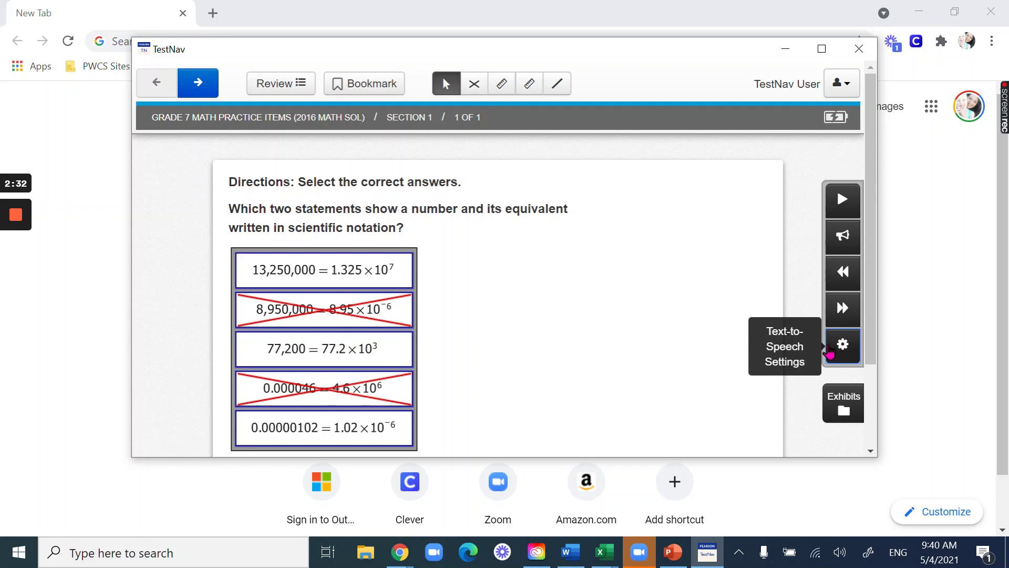
{"action": "left_click", "coordinate": [297, 89]}
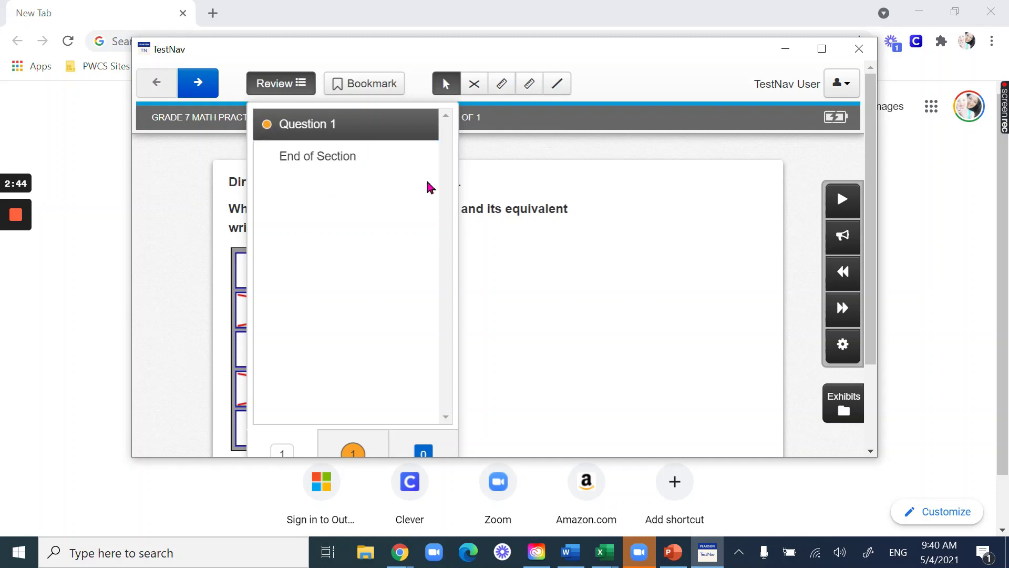
{"action": "scroll", "coordinate": [429, 187], "scroll_direction": "down", "scroll_amount": 2}
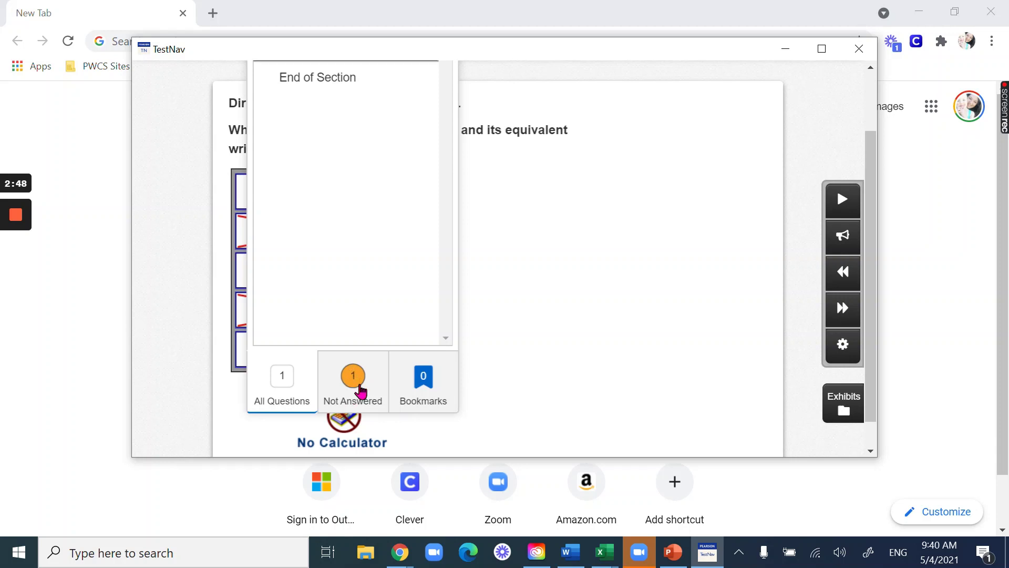
{"action": "scroll", "coordinate": [369, 212], "scroll_direction": "up", "scroll_amount": 2}
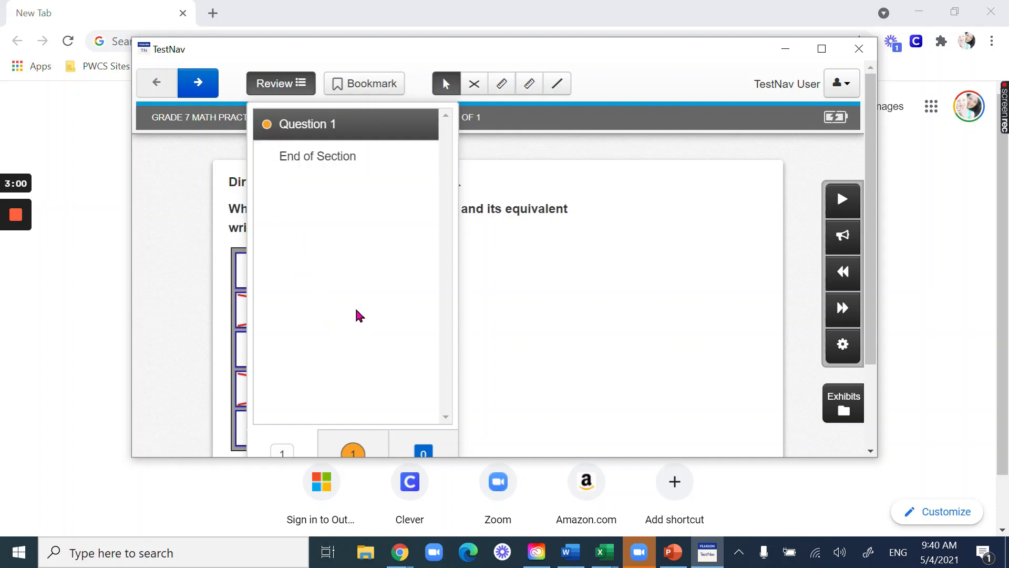
{"action": "scroll", "coordinate": [357, 318], "scroll_direction": "down", "scroll_amount": 2}
{"action": "scroll", "coordinate": [358, 321], "scroll_direction": "up", "scroll_amount": 2}
{"action": "scroll", "coordinate": [359, 319], "scroll_direction": "down", "scroll_amount": 2}
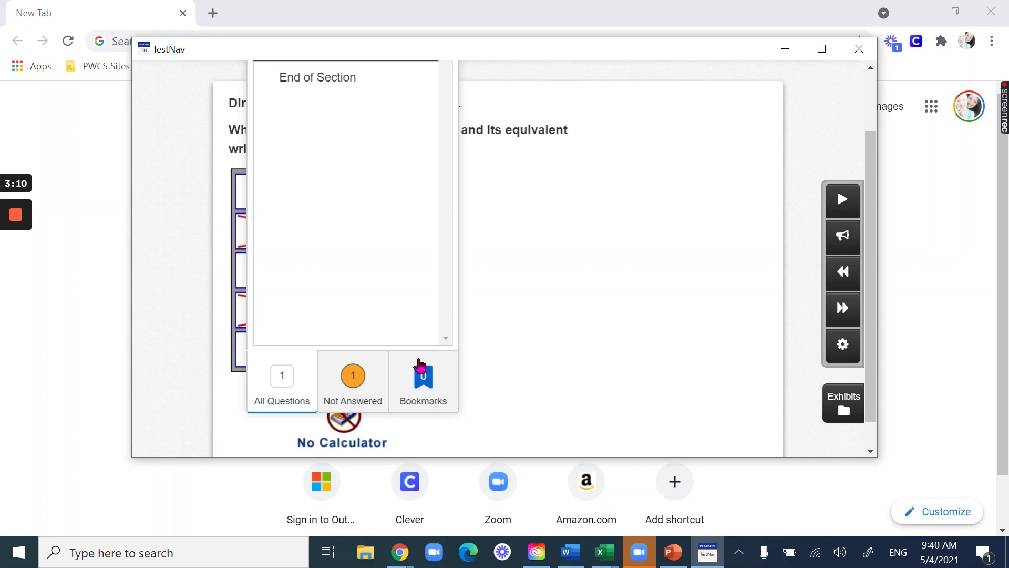
{"action": "scroll", "coordinate": [398, 292], "scroll_direction": "up", "scroll_amount": 2}
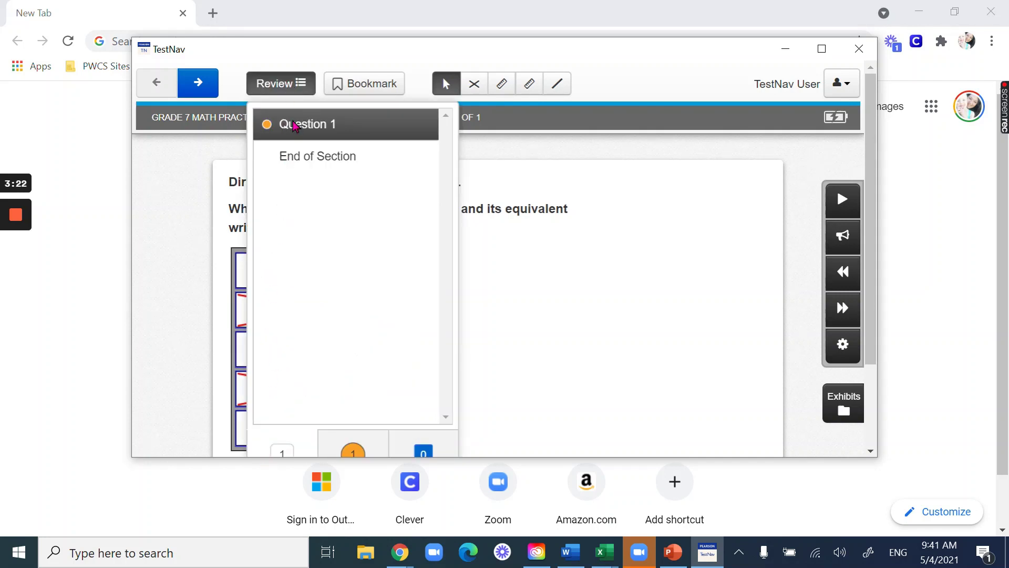
{"action": "left_click", "coordinate": [277, 84]}
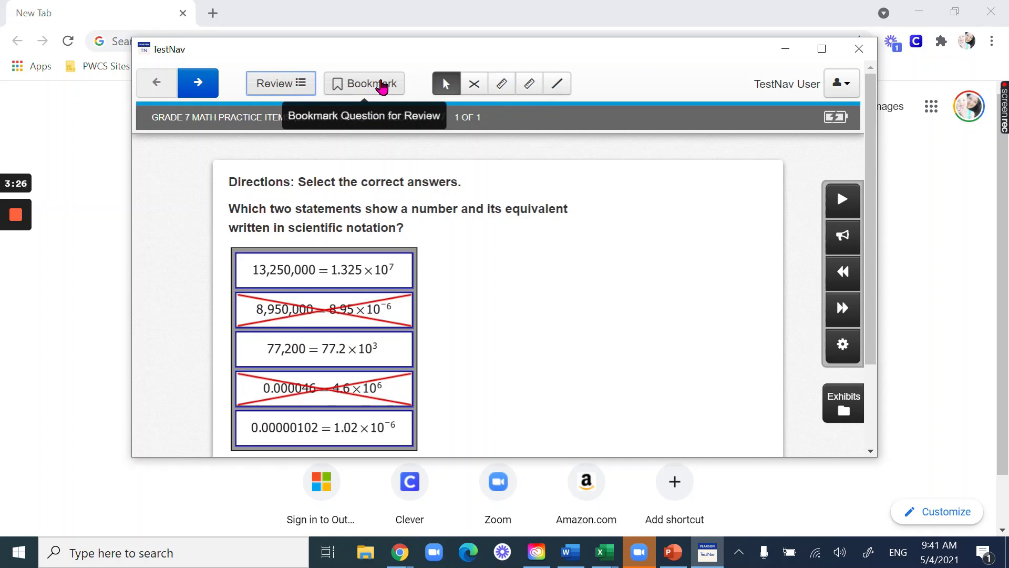
{"action": "left_click", "coordinate": [381, 86]}
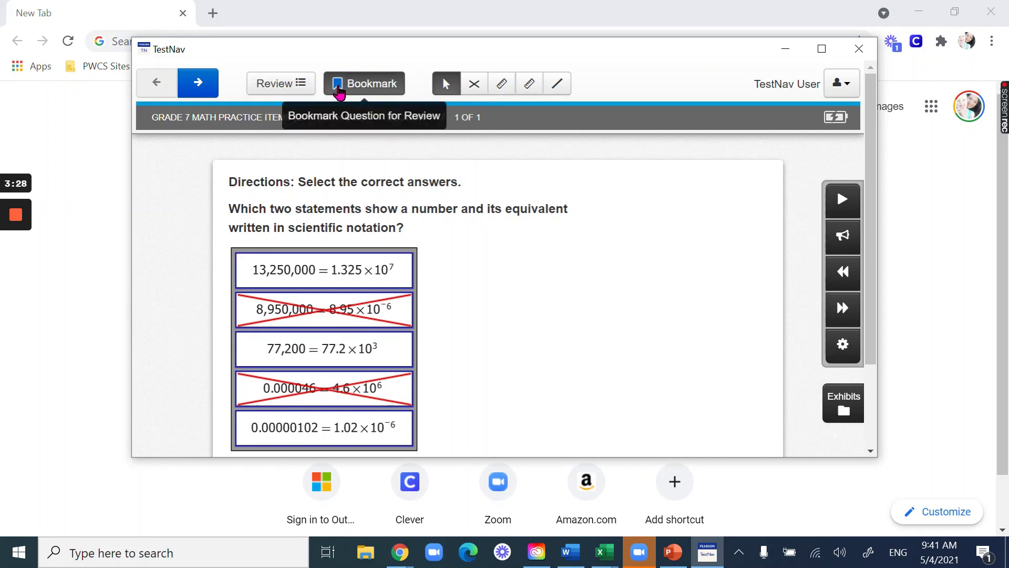
{"action": "scroll", "coordinate": [579, 284], "scroll_direction": "down", "scroll_amount": 2}
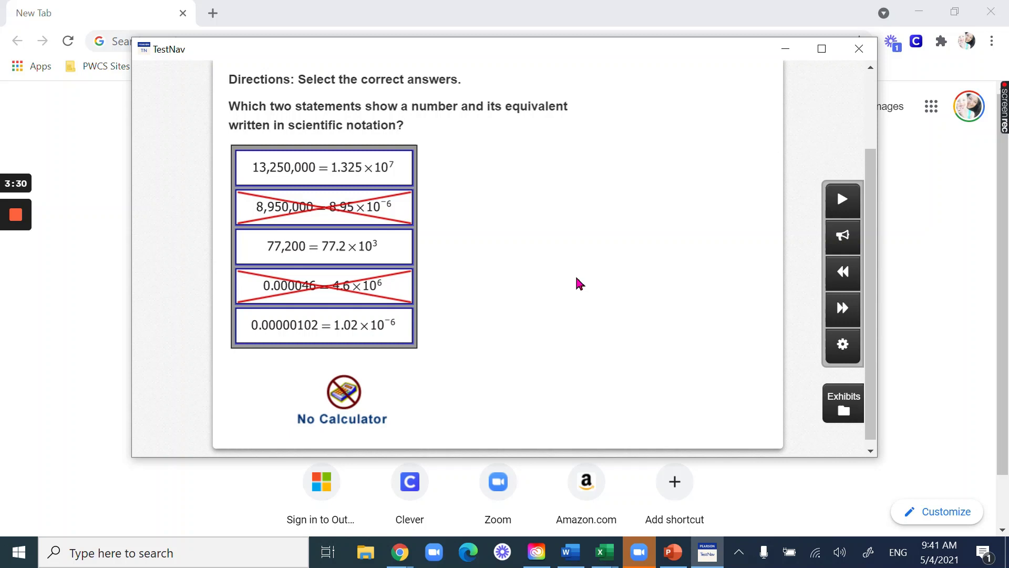
{"action": "scroll", "coordinate": [651, 288], "scroll_direction": "up", "scroll_amount": 2}
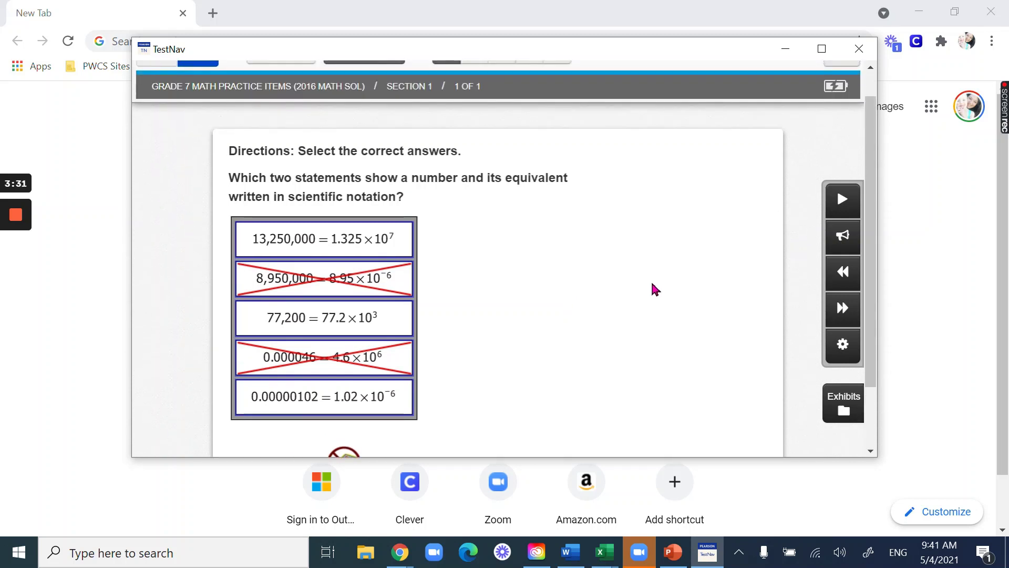
{"action": "left_click", "coordinate": [844, 410]}
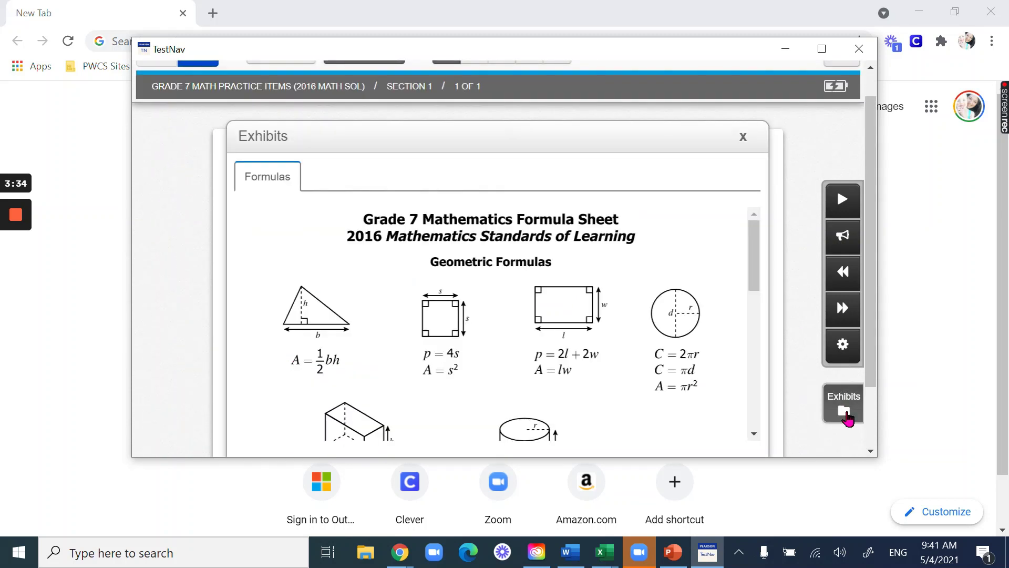
{"action": "scroll", "coordinate": [746, 284], "scroll_direction": "down", "scroll_amount": 2}
{"action": "scroll", "coordinate": [746, 284], "scroll_direction": "up", "scroll_amount": 2}
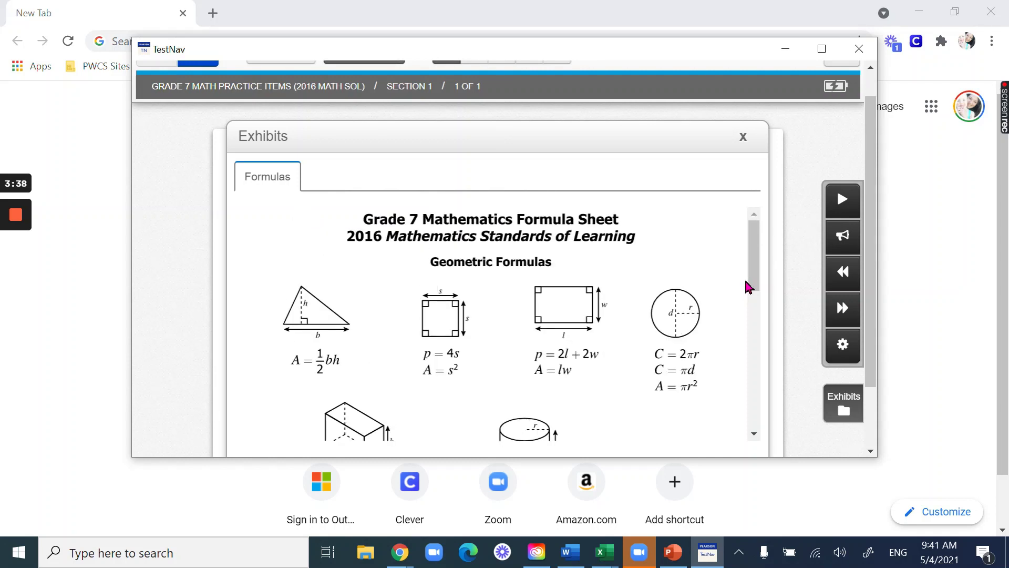
{"action": "scroll", "coordinate": [748, 287], "scroll_direction": "down", "scroll_amount": 2}
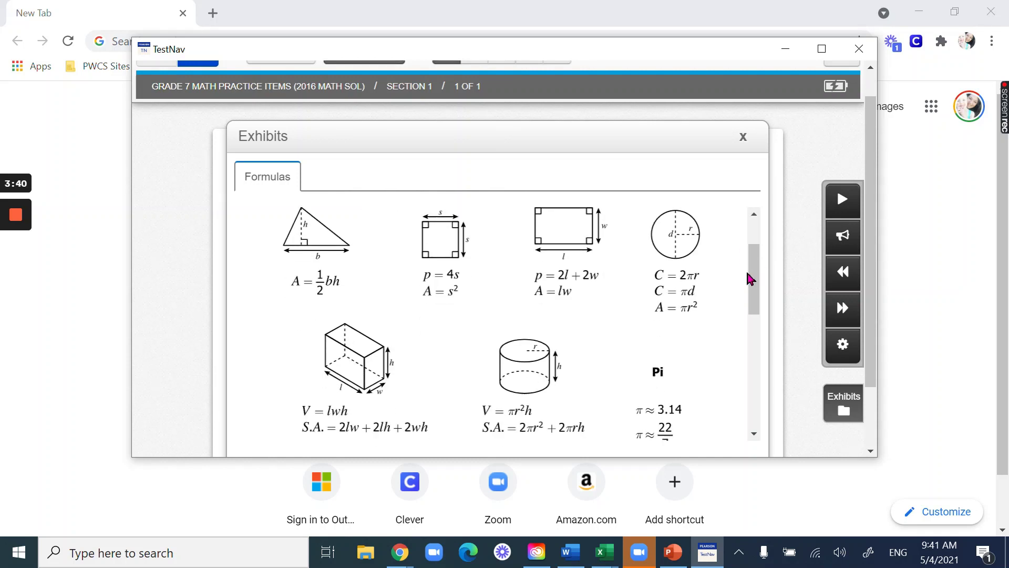
{"action": "left_click_drag", "start_coordinate": [749, 278], "coordinate": [779, 180]}
{"action": "left_click", "coordinate": [745, 140]}
{"action": "scroll", "coordinate": [771, 255], "scroll_direction": "up", "scroll_amount": 1}
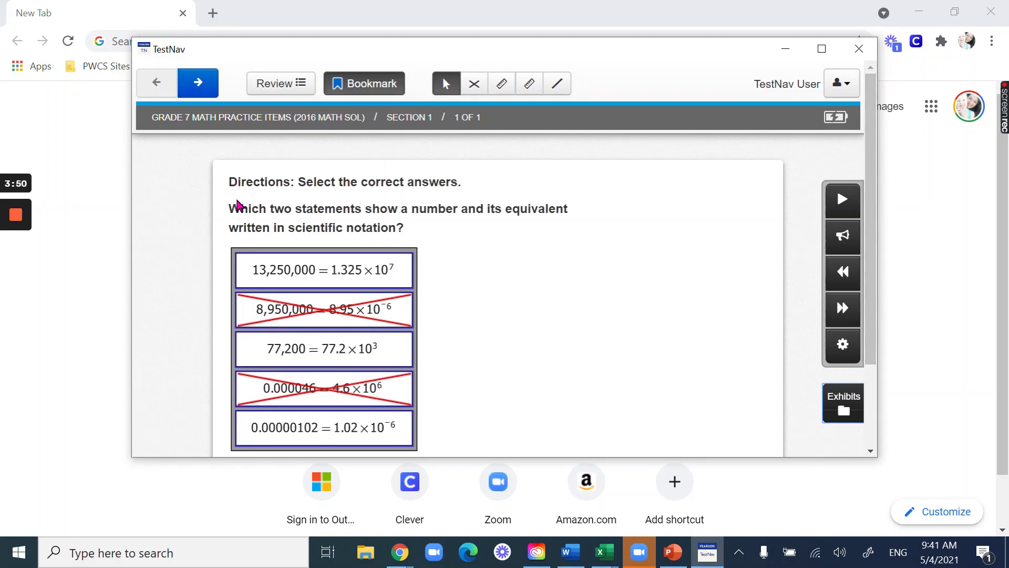
- Begin the Grade 8 Reading Practice Items test, accept the terms and start Section 1
{"action": "left_click", "coordinate": [18, 278]}
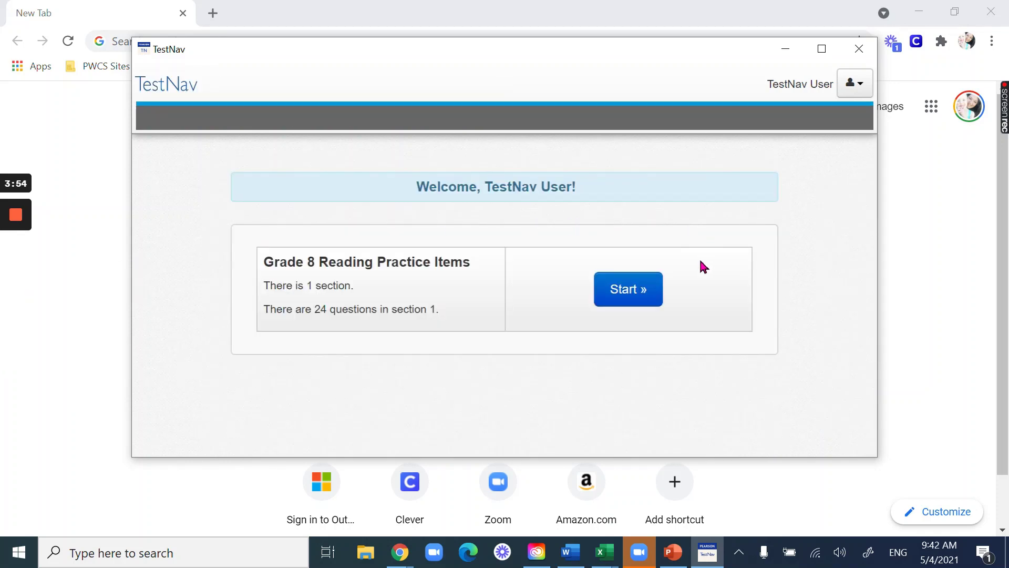
{"action": "left_click", "coordinate": [643, 295]}
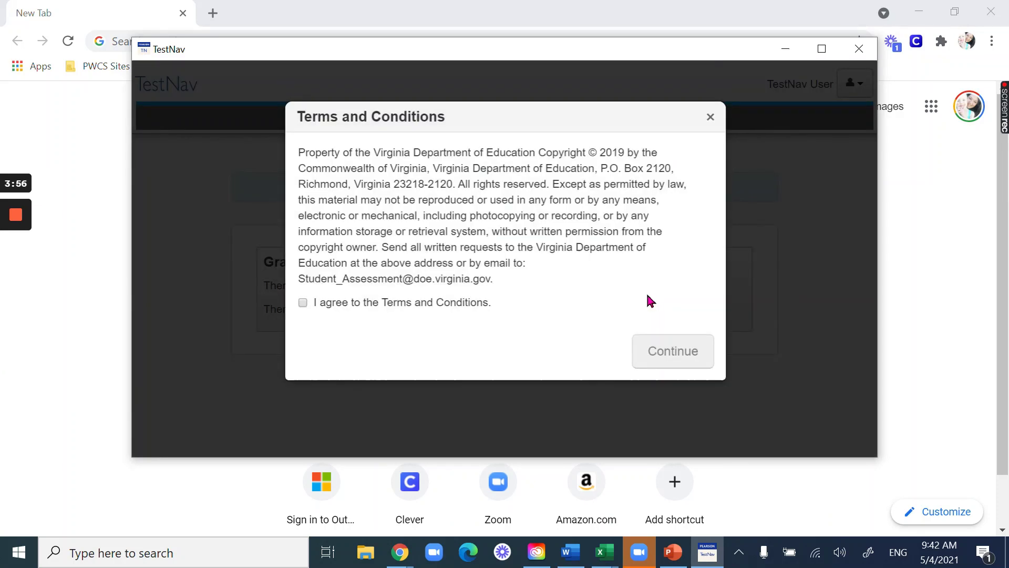
{"action": "left_click", "coordinate": [407, 306]}
{"action": "left_click", "coordinate": [699, 354]}
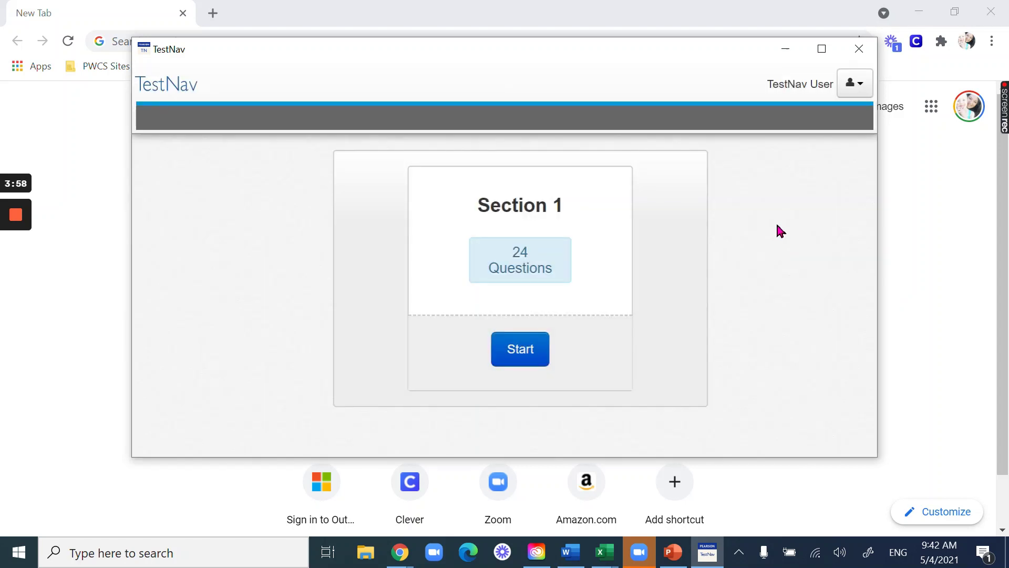
{"action": "left_click", "coordinate": [507, 358]}
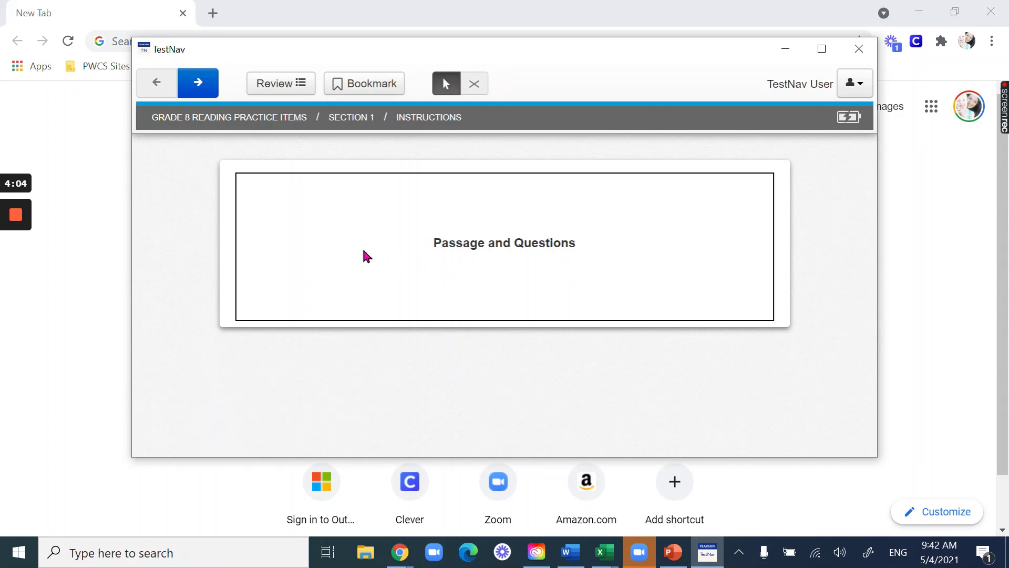
- Highlight the opening Hummingbirds sentence in light blue and glance at the Among the Leaves poem
{"action": "left_click", "coordinate": [195, 81]}
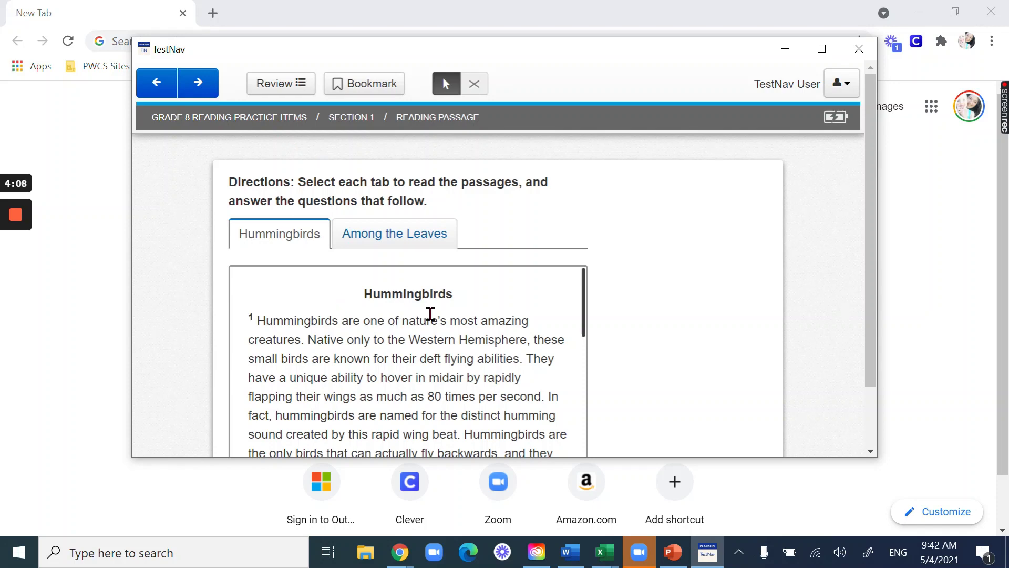
{"action": "scroll", "coordinate": [430, 314], "scroll_direction": "down", "scroll_amount": 5}
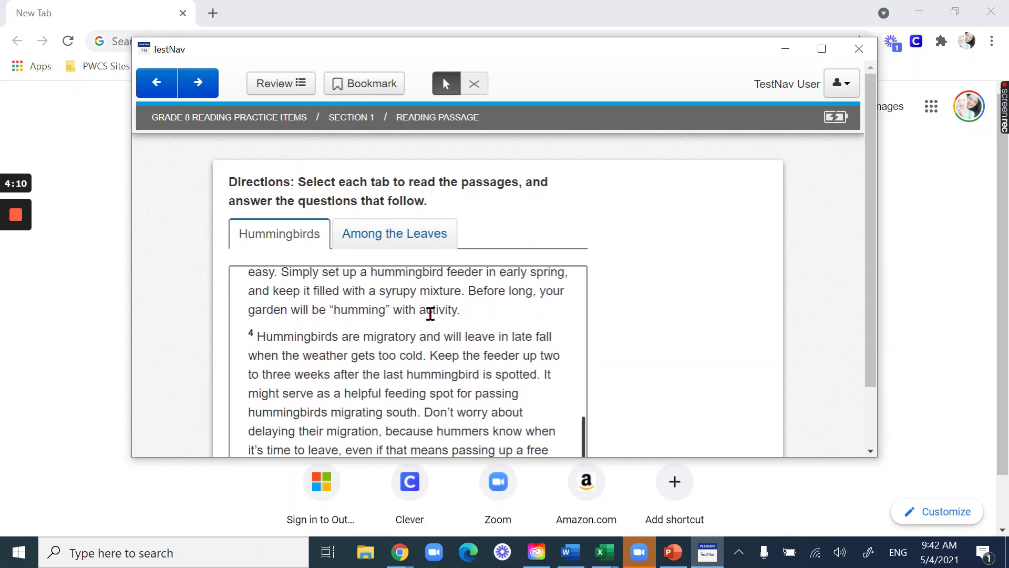
{"action": "scroll", "coordinate": [312, 327], "scroll_direction": "up", "scroll_amount": 6}
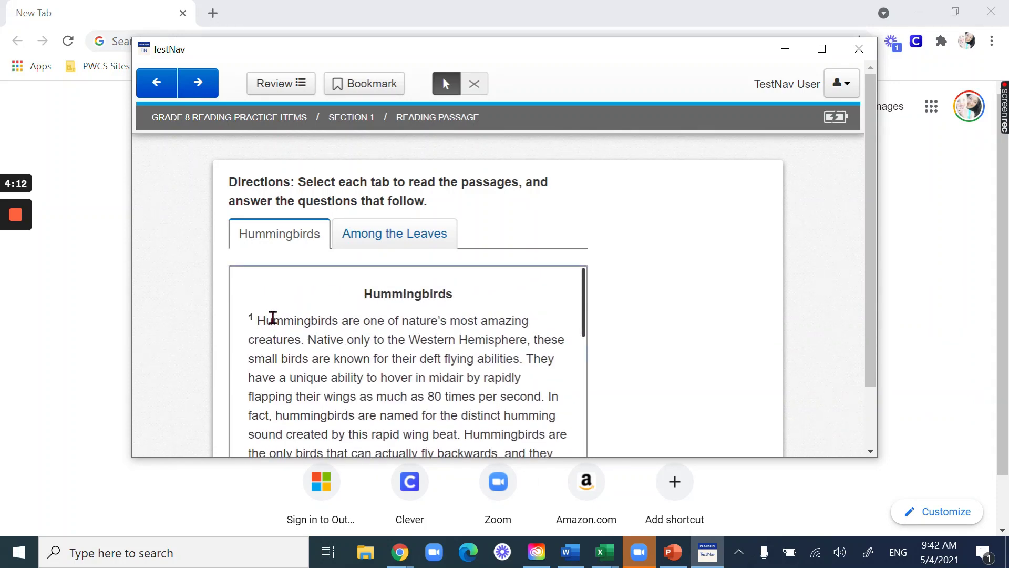
{"action": "left_click_drag", "start_coordinate": [272, 318], "coordinate": [527, 321]}
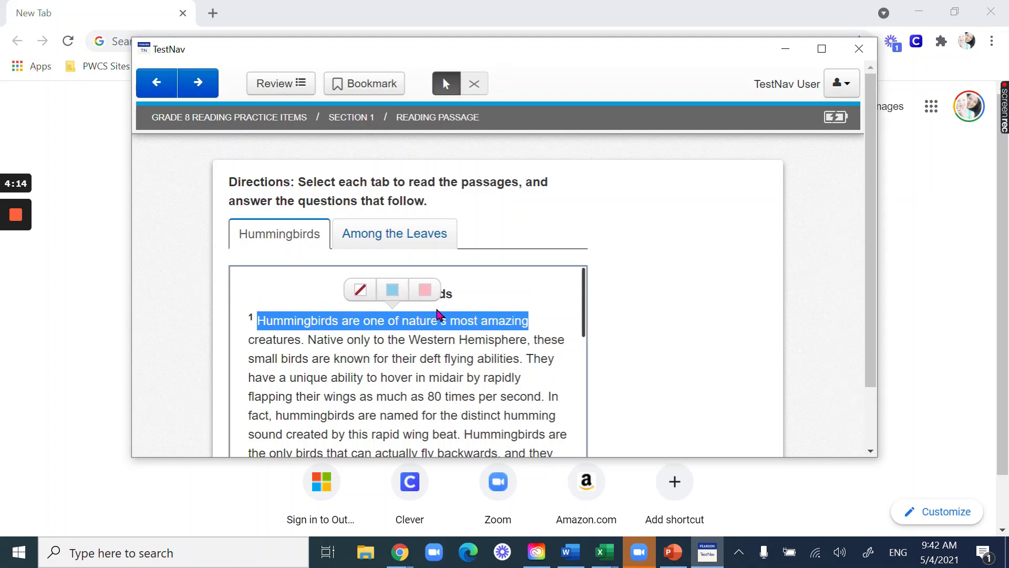
{"action": "left_click", "coordinate": [392, 289]}
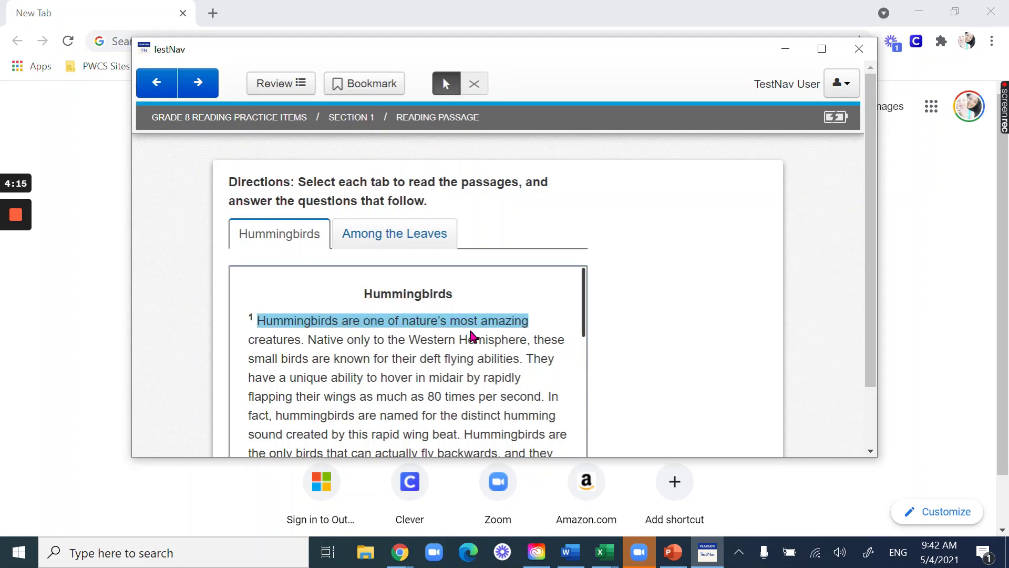
{"action": "left_click", "coordinate": [439, 240]}
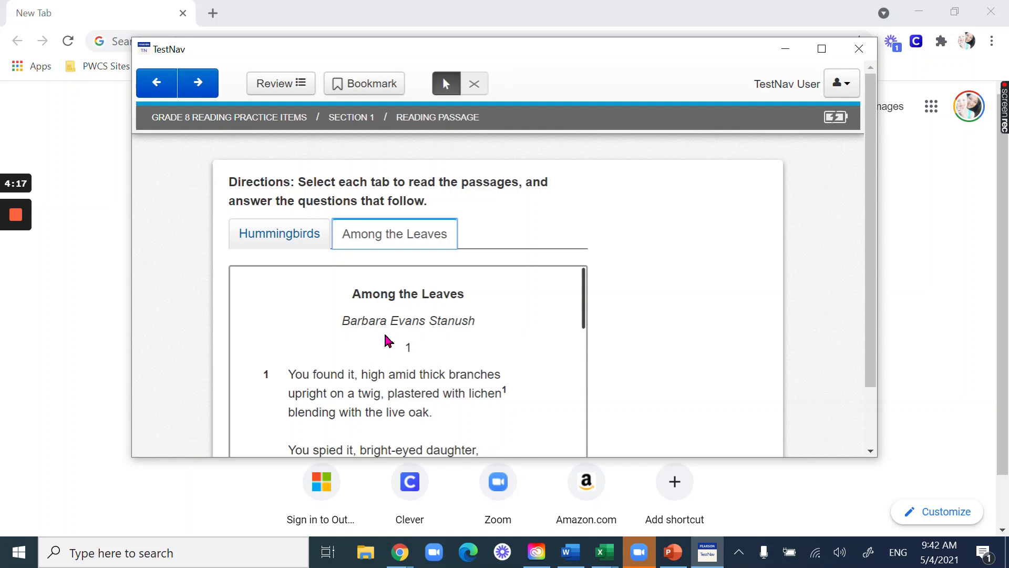
{"action": "left_click", "coordinate": [290, 235]}
{"action": "scroll", "coordinate": [603, 235], "scroll_direction": "down", "scroll_amount": 1}
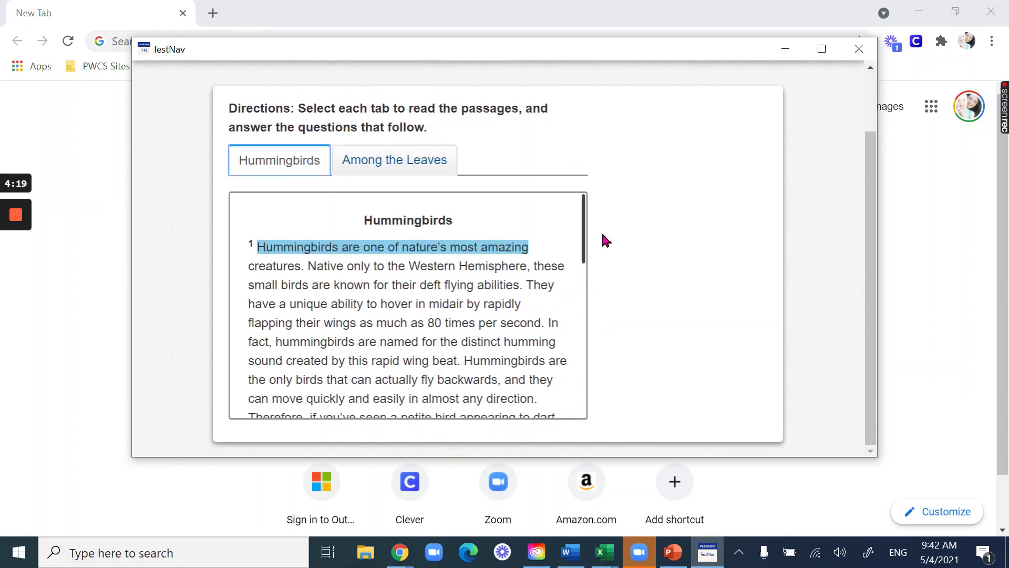
{"action": "scroll", "coordinate": [603, 235], "scroll_direction": "up", "scroll_amount": 1}
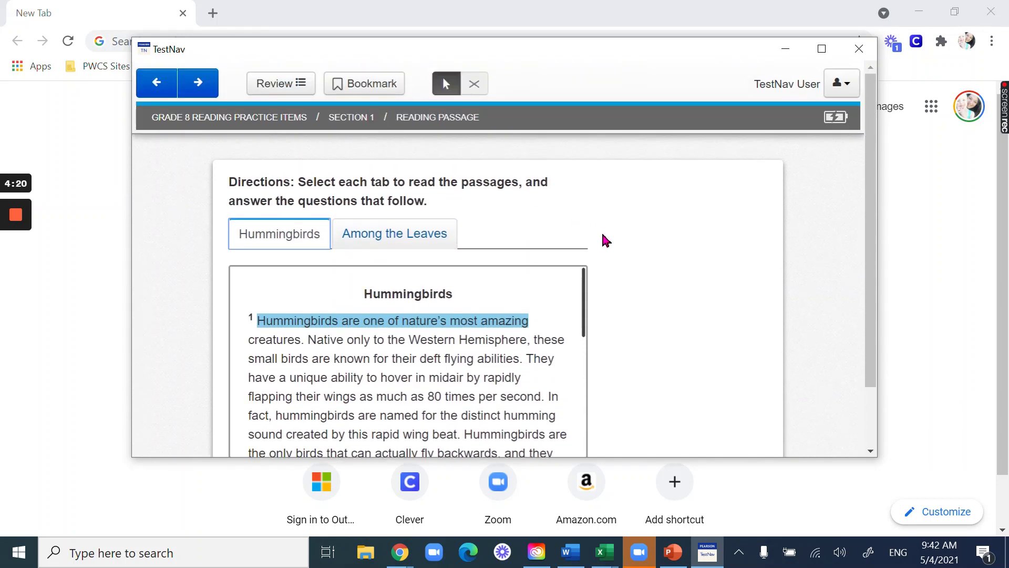
- Go to question 1 and cross out choices C (unquestionable) and B (clear)
{"action": "left_click", "coordinate": [197, 84]}
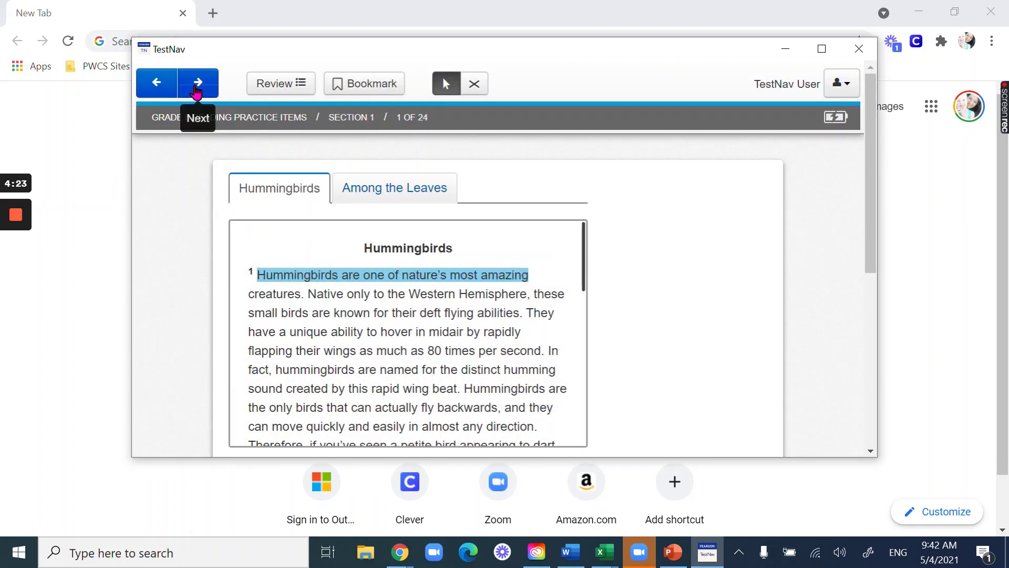
{"action": "scroll", "coordinate": [680, 234], "scroll_direction": "down", "scroll_amount": 6}
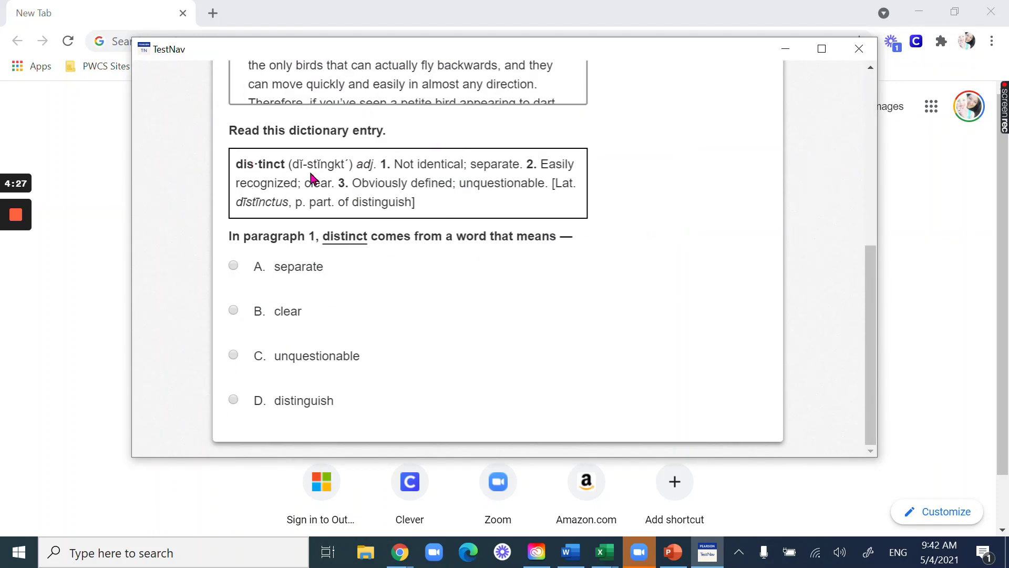
{"action": "scroll", "coordinate": [642, 284], "scroll_direction": "up", "scroll_amount": 6}
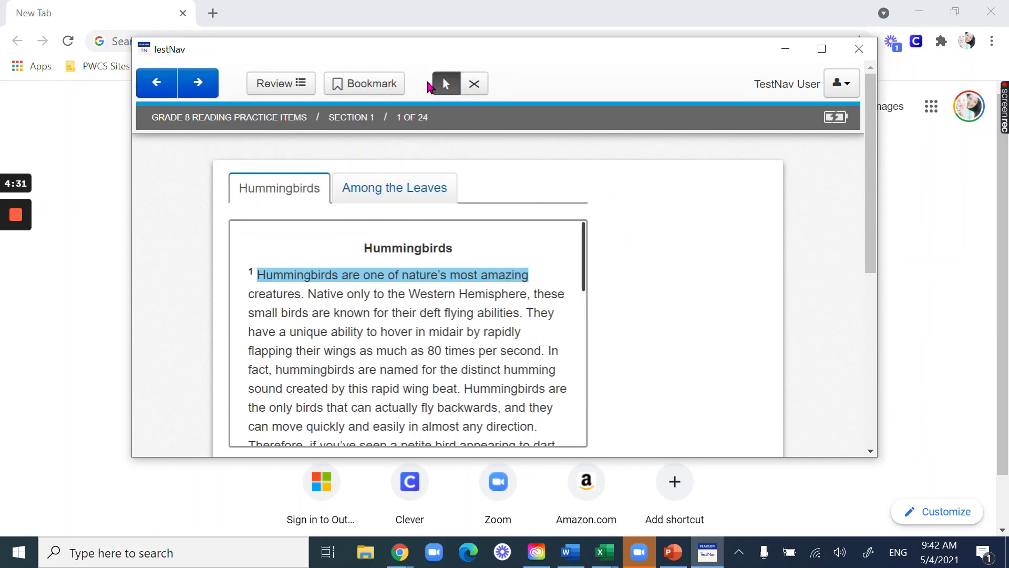
{"action": "scroll", "coordinate": [665, 297], "scroll_direction": "down", "scroll_amount": 3}
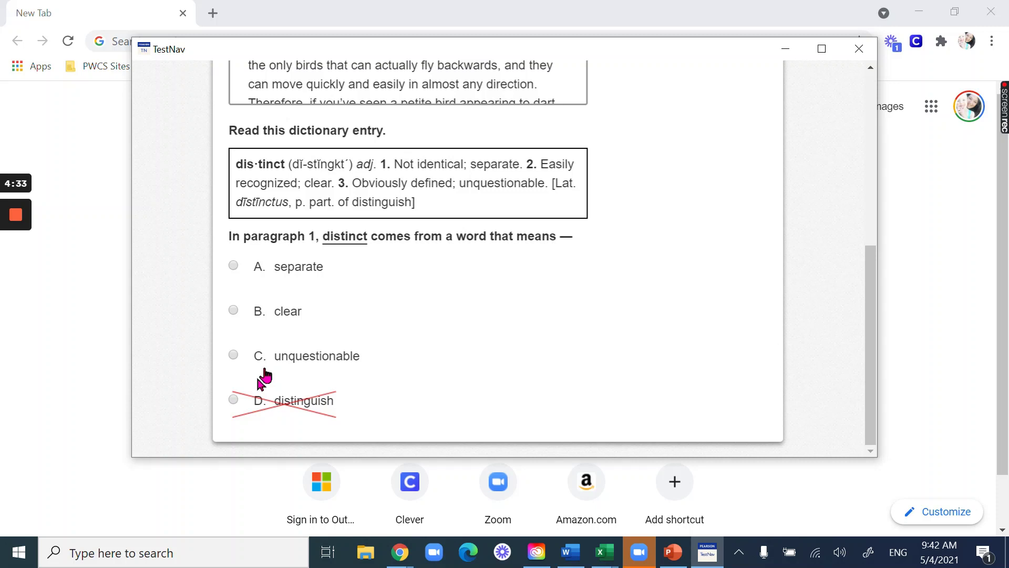
{"action": "left_click", "coordinate": [286, 356]}
{"action": "left_click", "coordinate": [295, 310]}
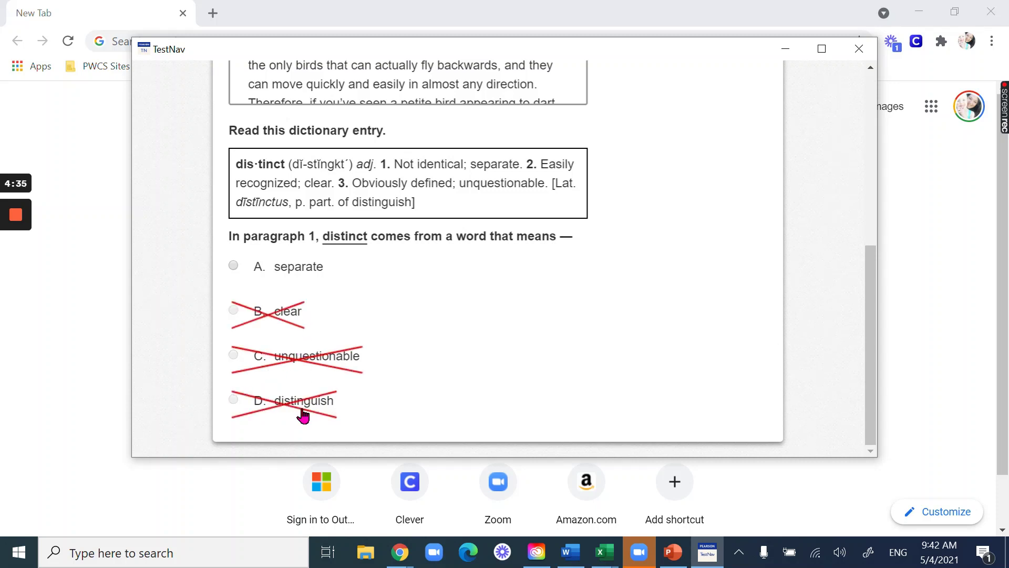
- Bookmark question 1 and open the Review list of questions
{"action": "scroll", "coordinate": [658, 285], "scroll_direction": "up", "scroll_amount": 10}
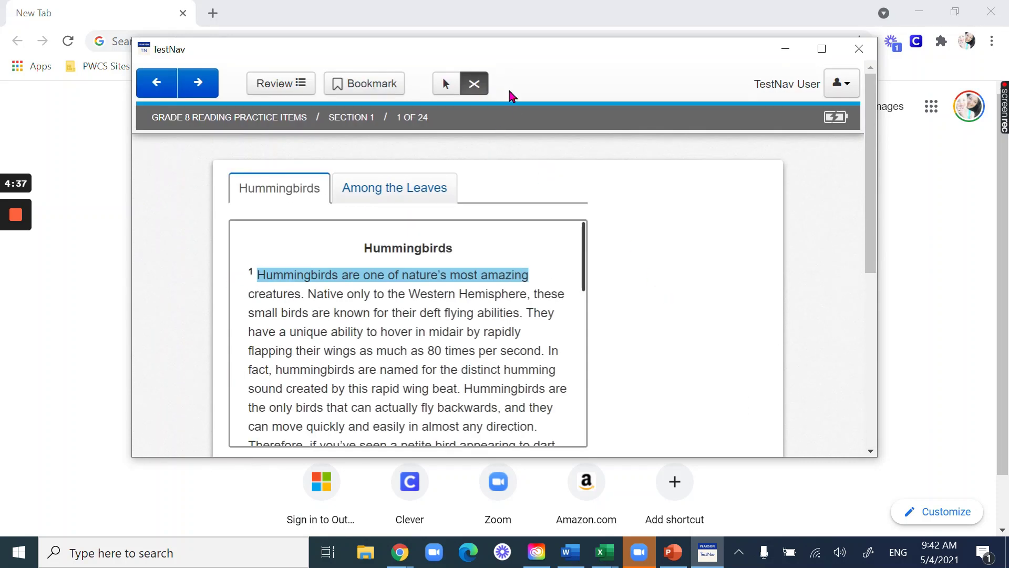
{"action": "scroll", "coordinate": [620, 293], "scroll_direction": "down", "scroll_amount": 10}
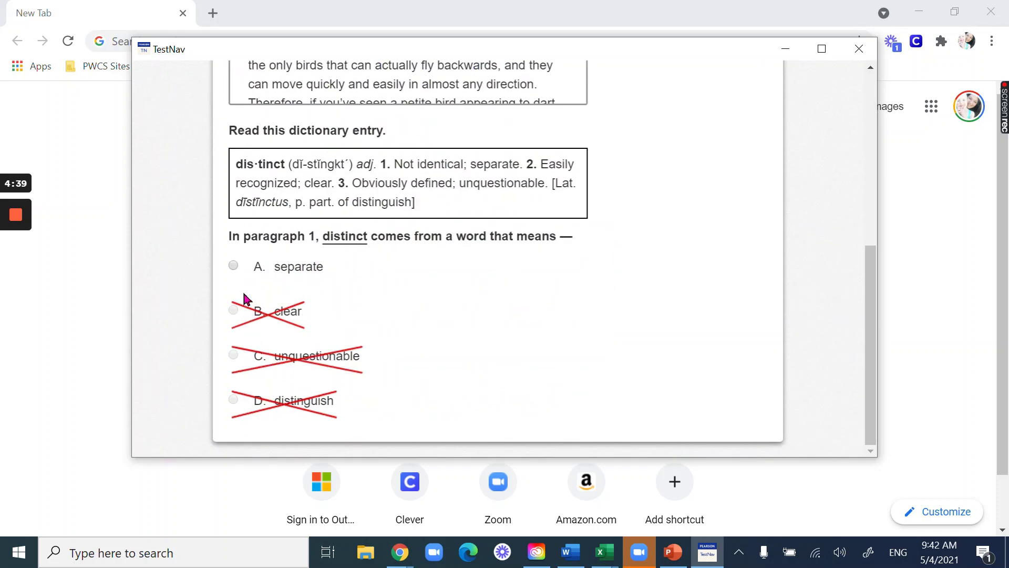
{"action": "scroll", "coordinate": [650, 287], "scroll_direction": "up", "scroll_amount": 10}
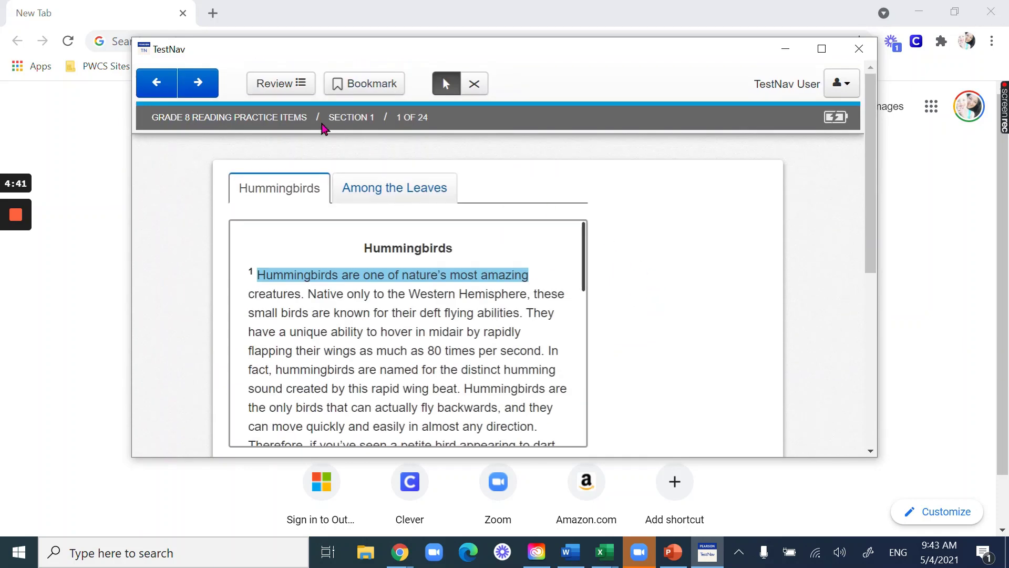
{"action": "left_click", "coordinate": [362, 92]}
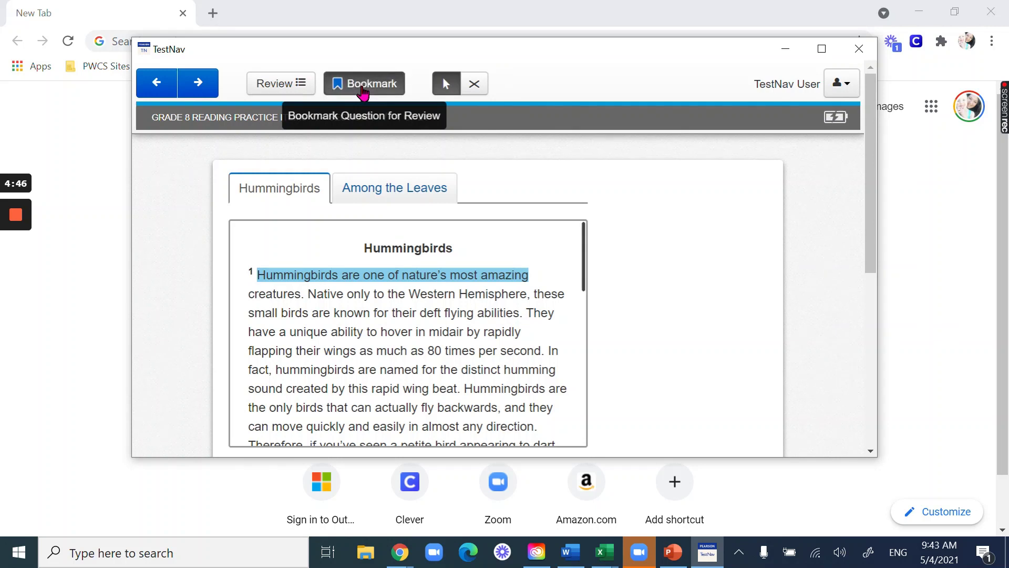
{"action": "left_click", "coordinate": [287, 85]}
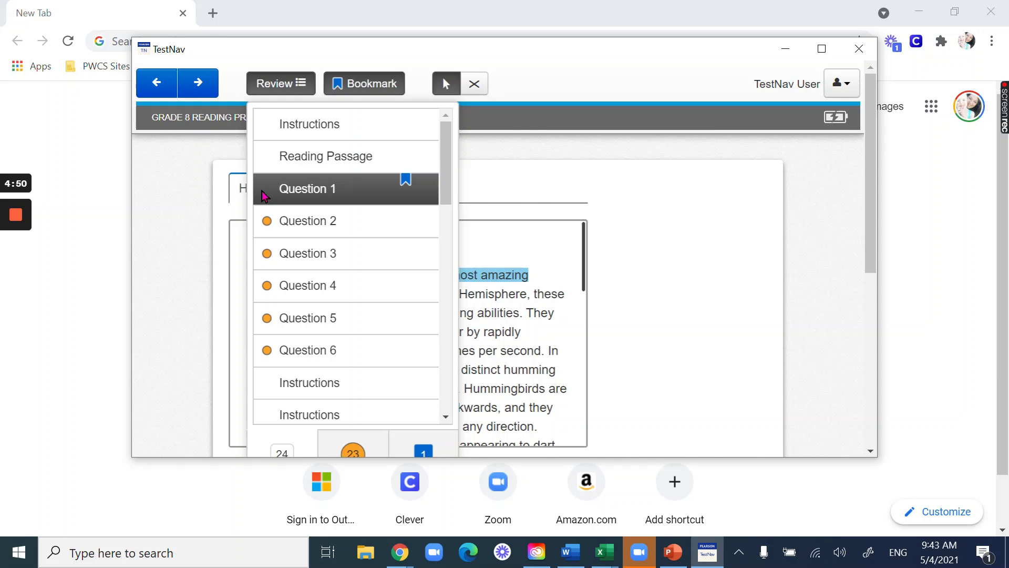
- Jump to question 2, then question 3 from the Review list, and advance to question 4
{"action": "left_click", "coordinate": [327, 218]}
{"action": "scroll", "coordinate": [694, 345], "scroll_direction": "down", "scroll_amount": 5}
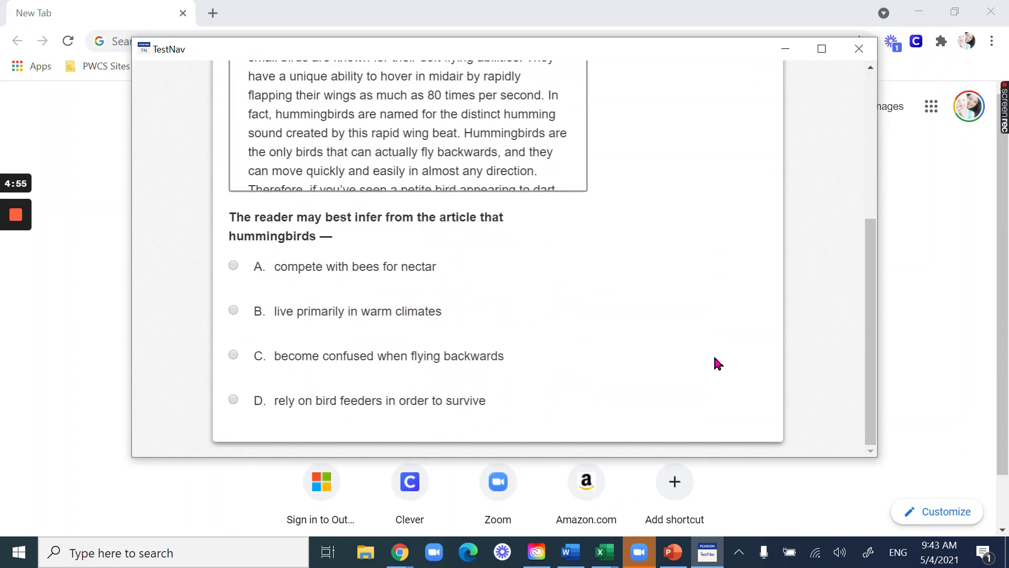
{"action": "scroll", "coordinate": [715, 358], "scroll_direction": "up", "scroll_amount": 5}
{"action": "left_click", "coordinate": [301, 86]}
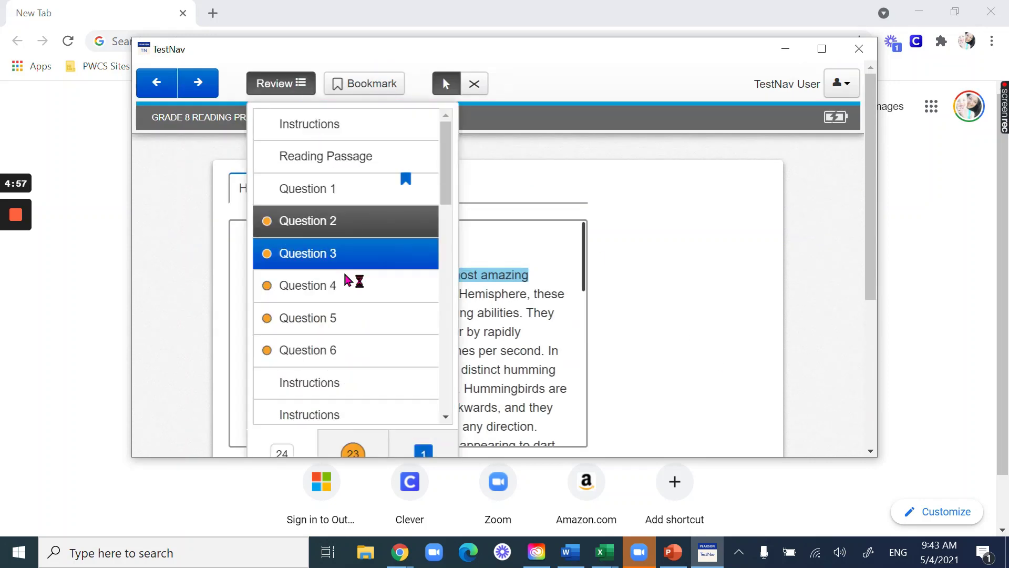
{"action": "left_click", "coordinate": [289, 253]}
{"action": "scroll", "coordinate": [604, 281], "scroll_direction": "down", "scroll_amount": 5}
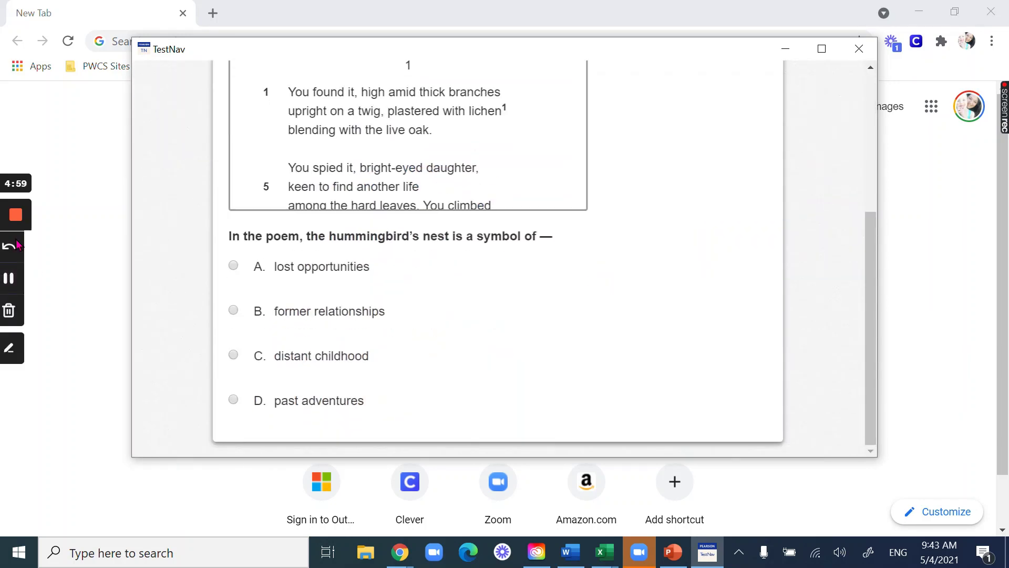
{"action": "left_click", "coordinate": [15, 278]}
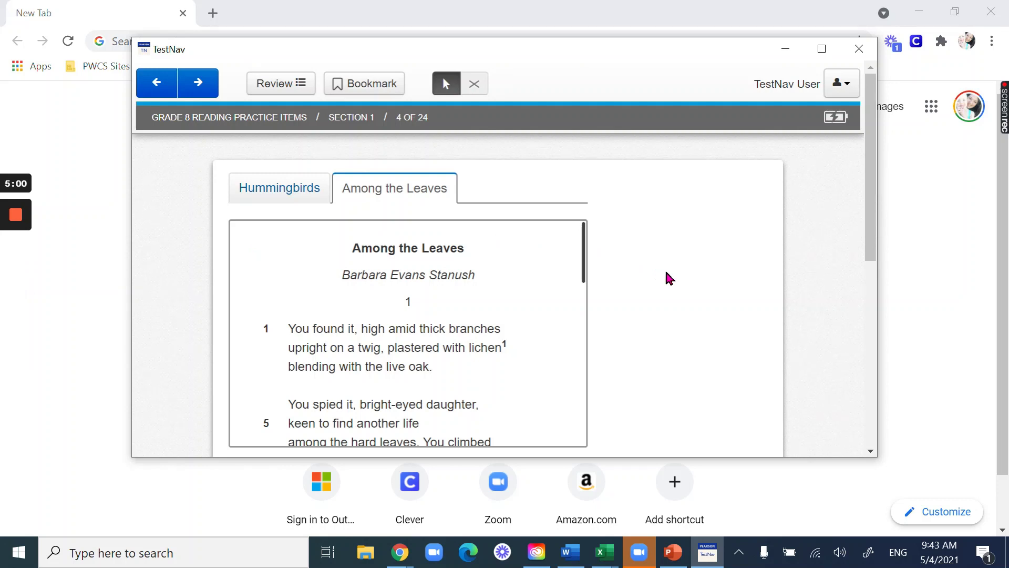
- Fill the nest cause-and-effect chart's effect boxes with the nest and nestlings answers
{"action": "scroll", "coordinate": [666, 273], "scroll_direction": "down", "scroll_amount": 8}
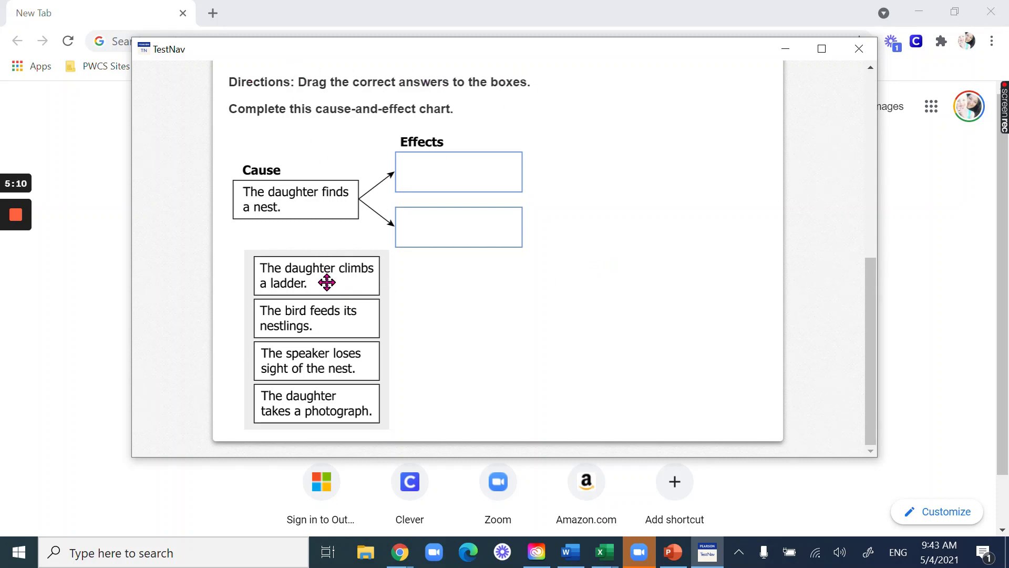
{"action": "left_click_drag", "start_coordinate": [326, 282], "coordinate": [468, 235]}
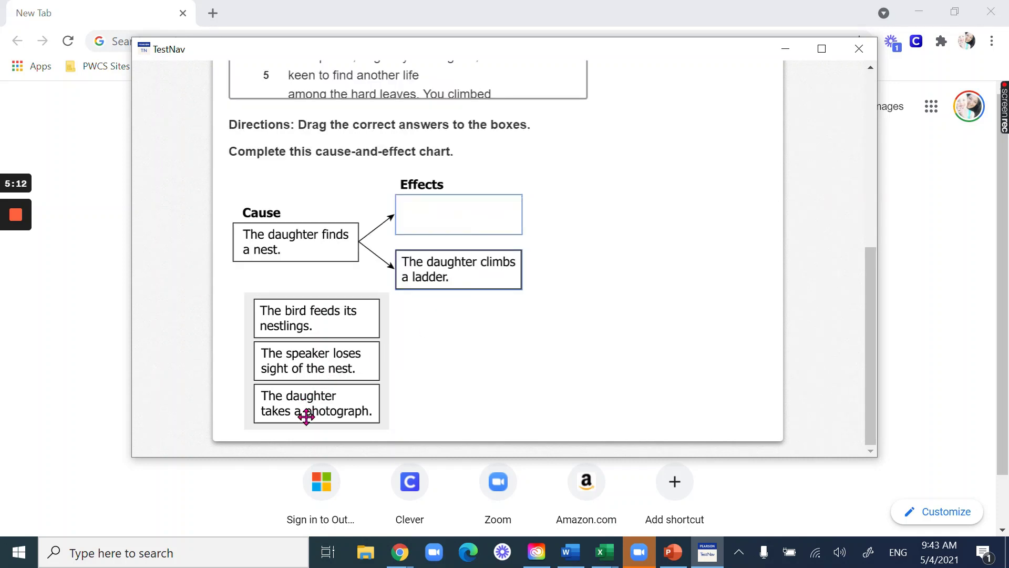
{"action": "left_click_drag", "start_coordinate": [306, 416], "coordinate": [292, 351]}
{"action": "mouse_move", "coordinate": [438, 268]}
{"action": "left_mouse_down"}
{"action": "mouse_move", "coordinate": [329, 353]}
{"action": "mouse_move", "coordinate": [306, 350]}
{"action": "mouse_move", "coordinate": [440, 265]}
{"action": "left_mouse_up"}
{"action": "left_click_drag", "start_coordinate": [304, 376], "coordinate": [433, 234]}
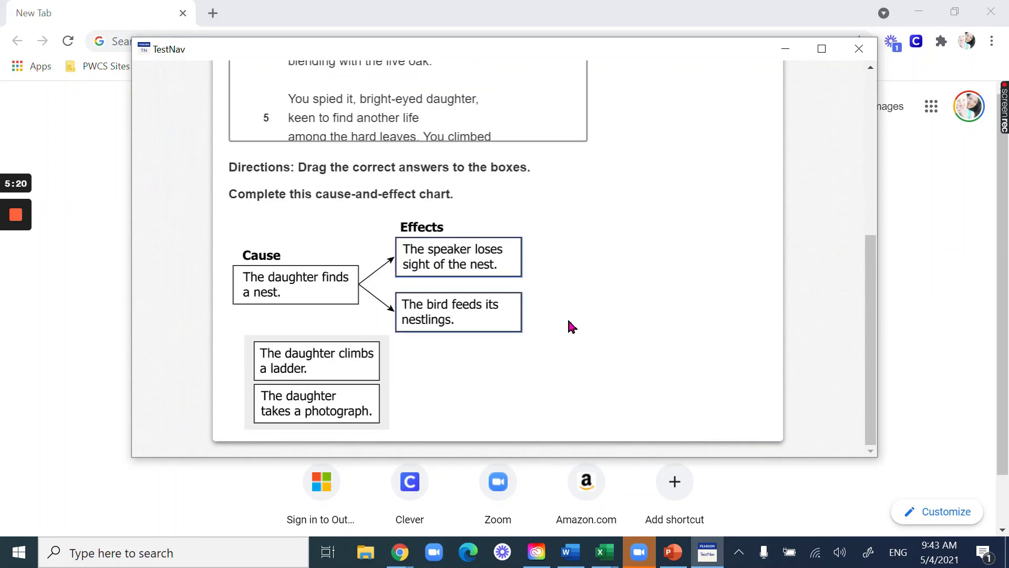
{"action": "scroll", "coordinate": [566, 317], "scroll_direction": "up", "scroll_amount": 5}
- Fill the diagram with Build nests with moss, Small in size, Eat very little; highlight Directions pink
{"action": "mouse_move", "coordinate": [6, 260]}
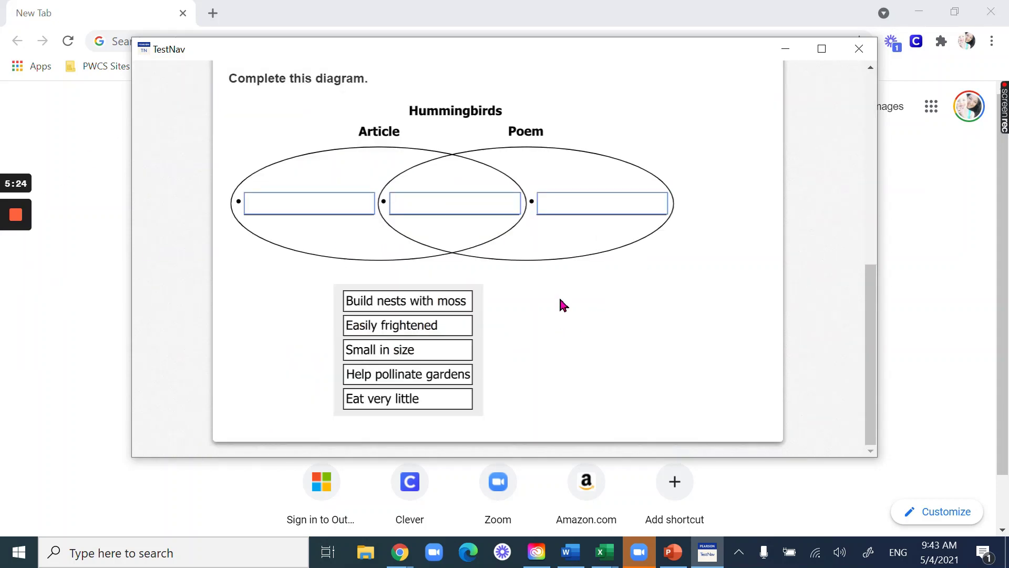
{"action": "scroll", "coordinate": [539, 311], "scroll_direction": "up", "scroll_amount": 3}
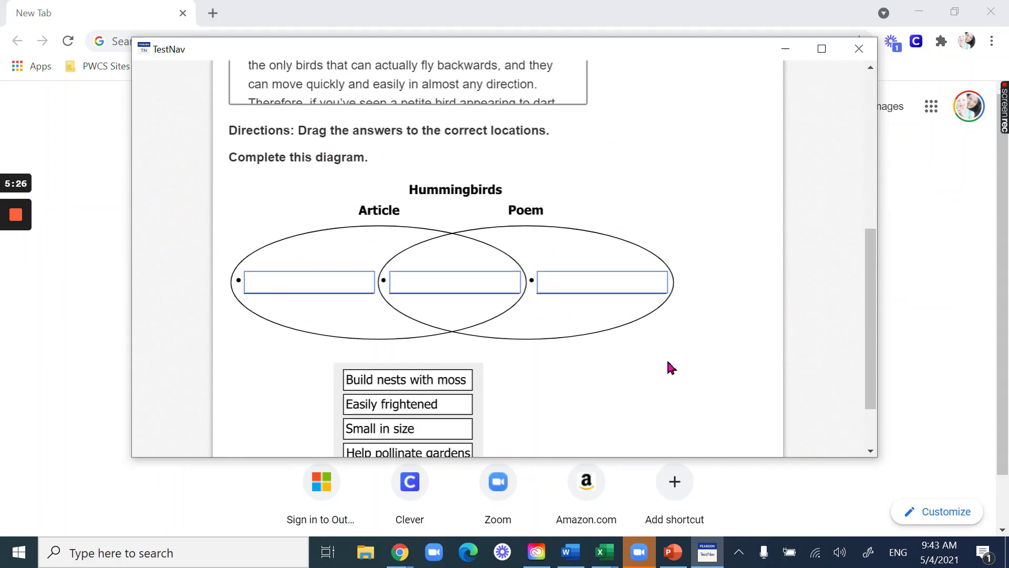
{"action": "left_click_drag", "start_coordinate": [434, 387], "coordinate": [480, 286]}
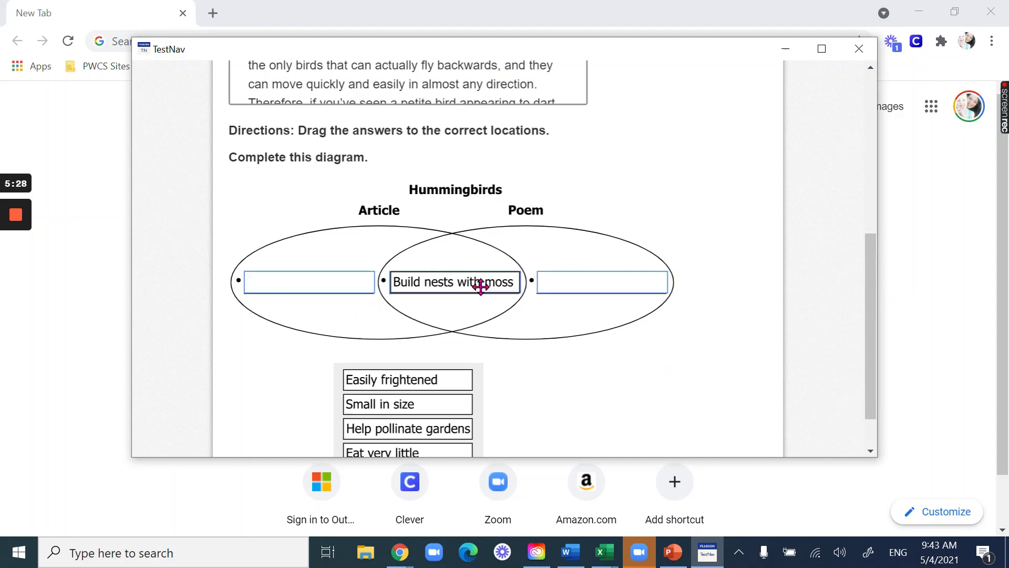
{"action": "mouse_move", "coordinate": [240, 134]}
{"action": "left_mouse_down"}
{"action": "mouse_move", "coordinate": [231, 131]}
{"action": "mouse_move", "coordinate": [506, 117]}
{"action": "mouse_move", "coordinate": [552, 135]}
{"action": "left_mouse_up"}
{"action": "left_click", "coordinate": [421, 100]}
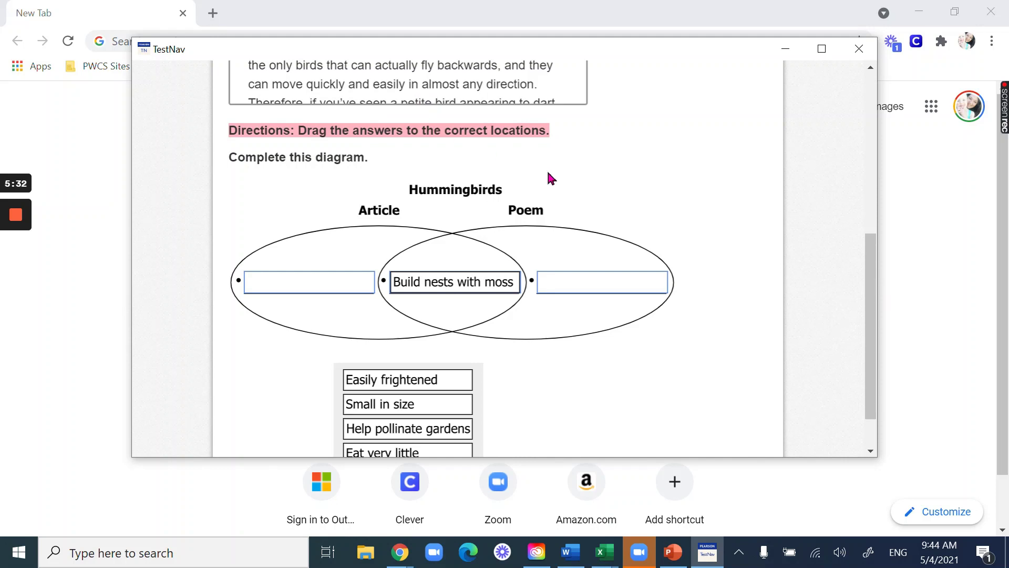
{"action": "left_click_drag", "start_coordinate": [364, 406], "coordinate": [287, 278]}
{"action": "left_click_drag", "start_coordinate": [407, 427], "coordinate": [583, 273]}
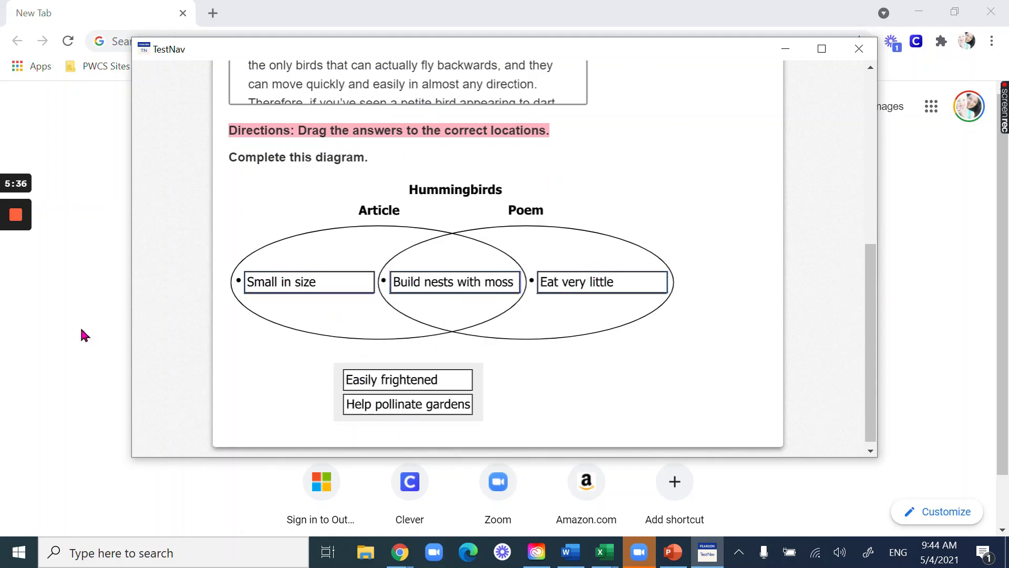
- Move to question 11 of 24 and select its Directions line
{"action": "mouse_move", "coordinate": [21, 226]}
{"action": "left_click", "coordinate": [15, 277]}
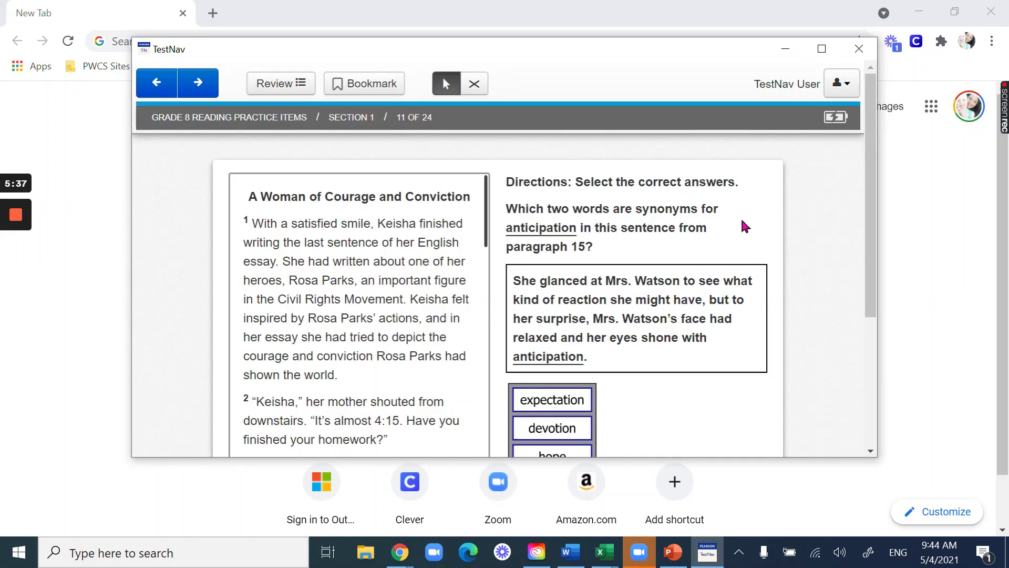
{"action": "left_click_drag", "start_coordinate": [505, 182], "coordinate": [686, 183]}
- Highlight 'answers.' in blue and select the word 'anticipation'
{"action": "left_click", "coordinate": [711, 152]}
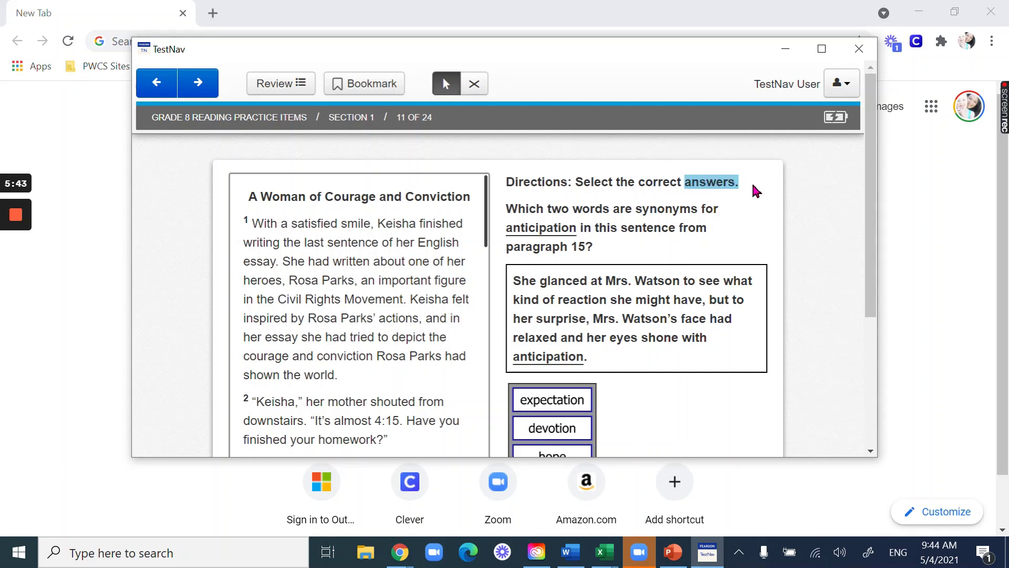
{"action": "left_click_drag", "start_coordinate": [506, 210], "coordinate": [619, 207]}
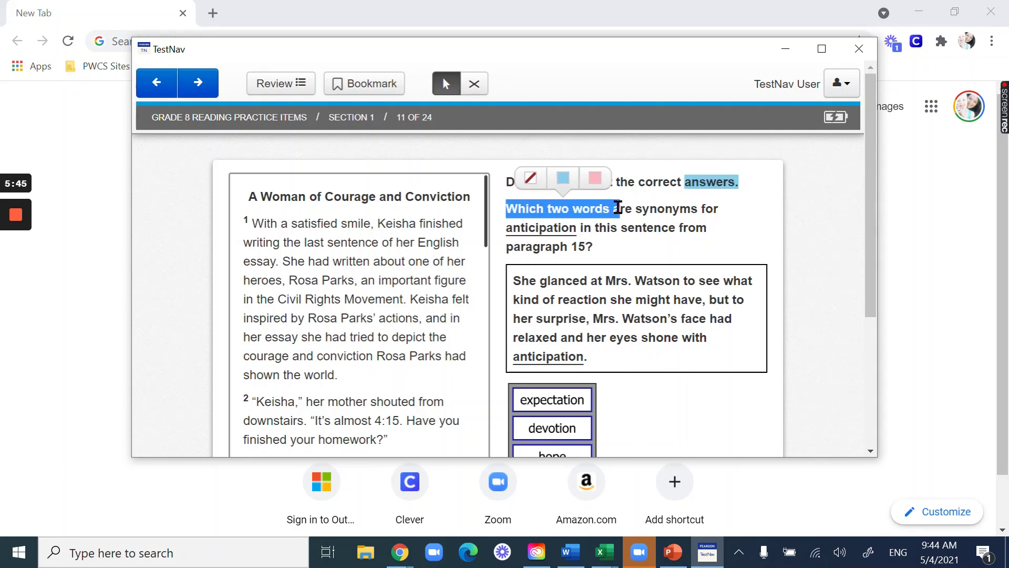
{"action": "left_click", "coordinate": [582, 213]}
{"action": "double_click", "coordinate": [525, 224]}
- Choose expectation and hope as the two synonyms for anticipation
{"action": "scroll", "coordinate": [668, 246], "scroll_direction": "down", "scroll_amount": 3}
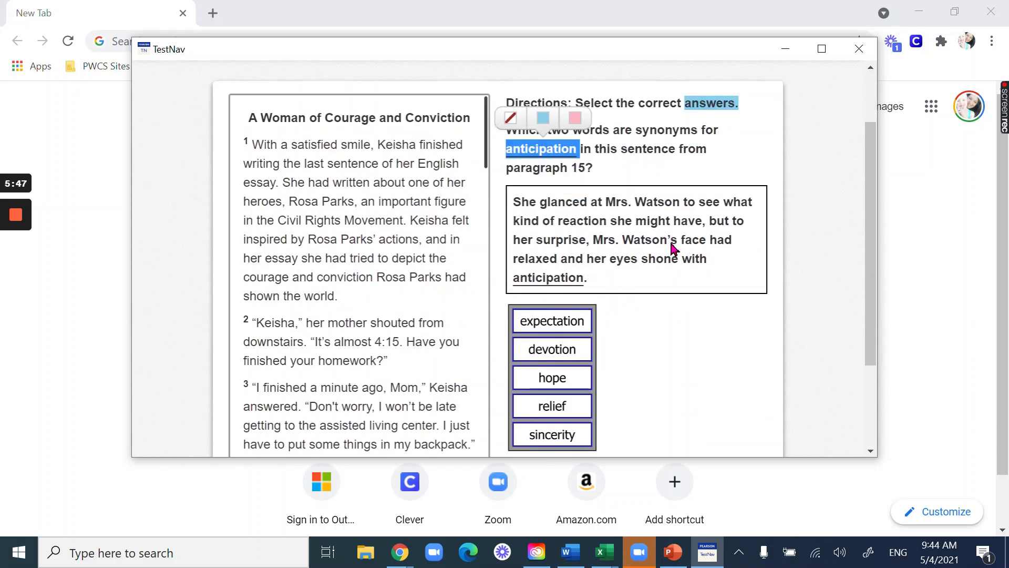
{"action": "left_click", "coordinate": [563, 247]}
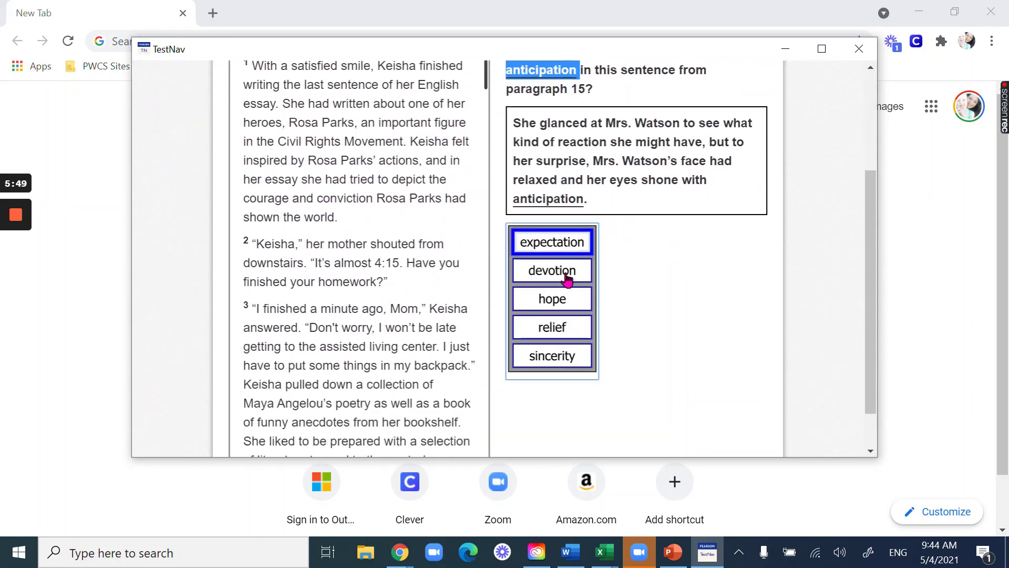
{"action": "left_click", "coordinate": [567, 300]}
{"action": "left_click", "coordinate": [577, 302]}
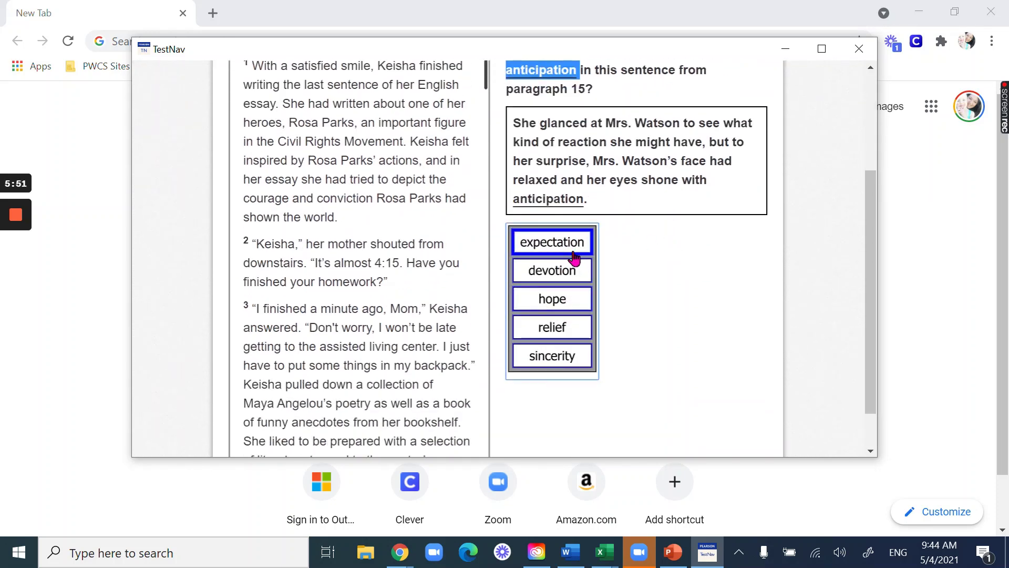
{"action": "left_click", "coordinate": [574, 250]}
{"action": "scroll", "coordinate": [642, 365], "scroll_direction": "up", "scroll_amount": 2}
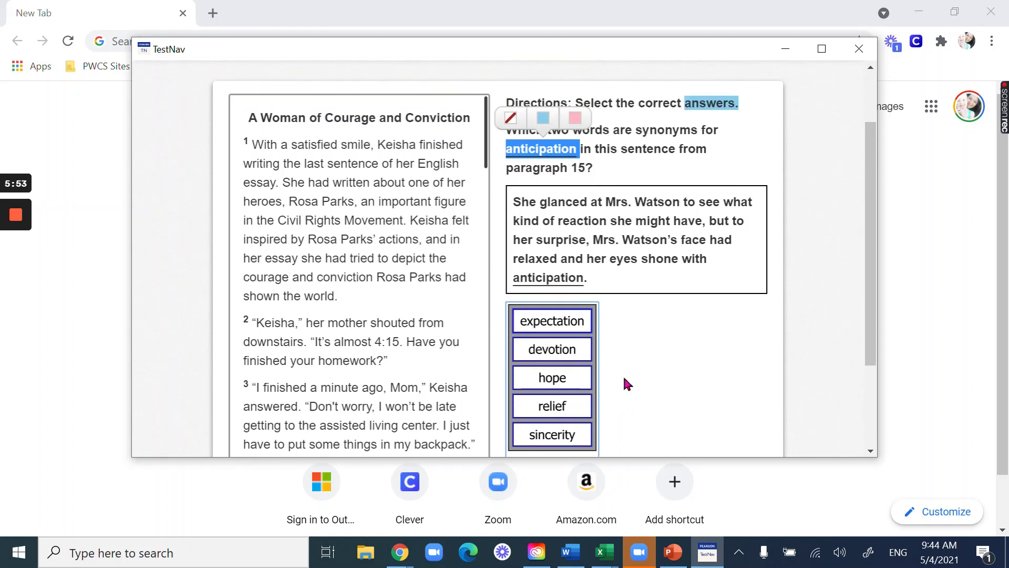
{"action": "left_click", "coordinate": [578, 384]}
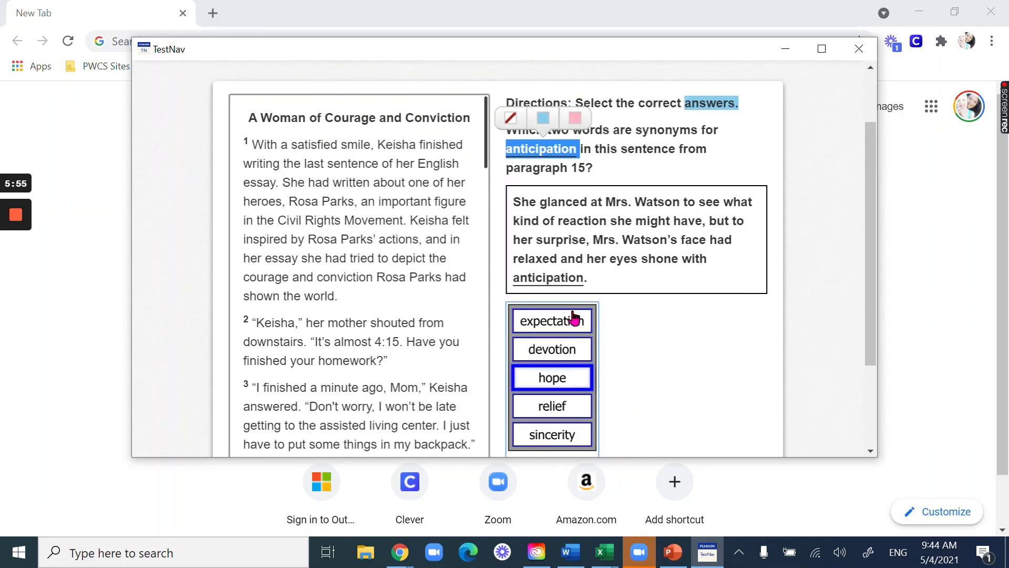
{"action": "left_click", "coordinate": [574, 320]}
{"action": "scroll", "coordinate": [735, 325], "scroll_direction": "up", "scroll_amount": 2}
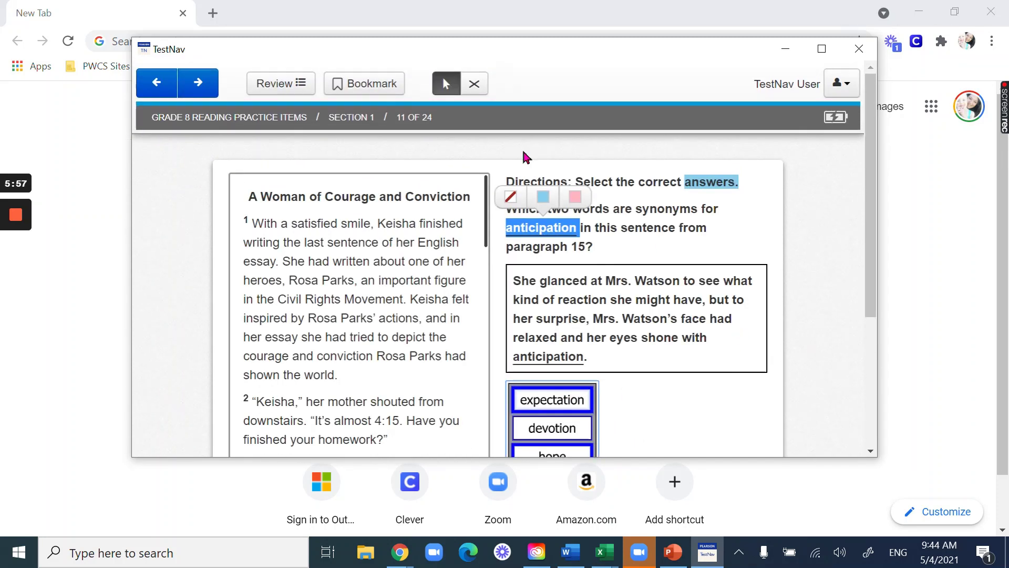
{"action": "scroll", "coordinate": [823, 328], "scroll_direction": "down", "scroll_amount": 3}
{"action": "scroll", "coordinate": [823, 339], "scroll_direction": "up", "scroll_amount": 3}
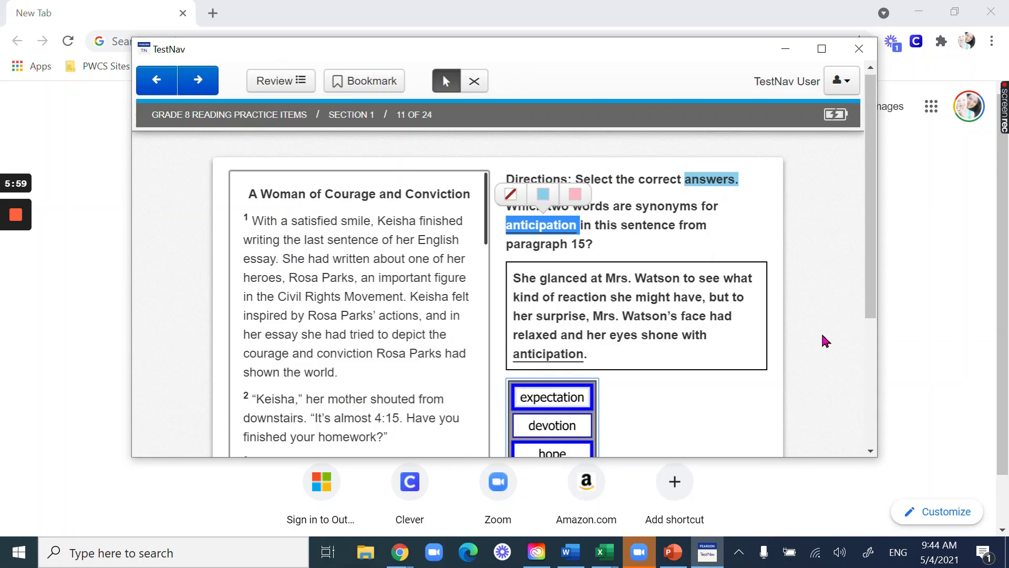
- Go to the Harlem Renaissance item and mark the first two sentences as Fact
{"action": "mouse_move", "coordinate": [21, 215]}
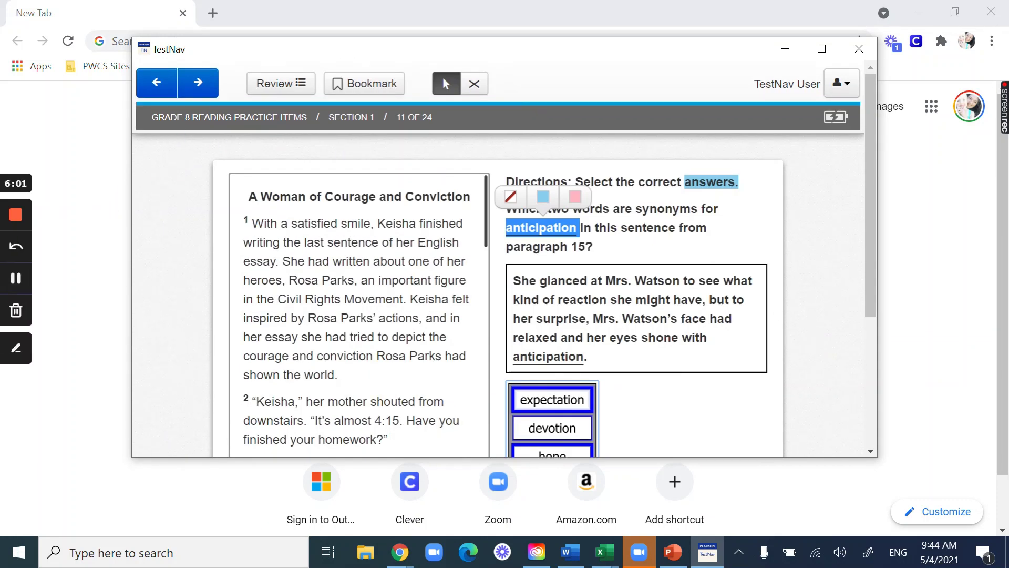
{"action": "left_click", "coordinate": [6, 283]}
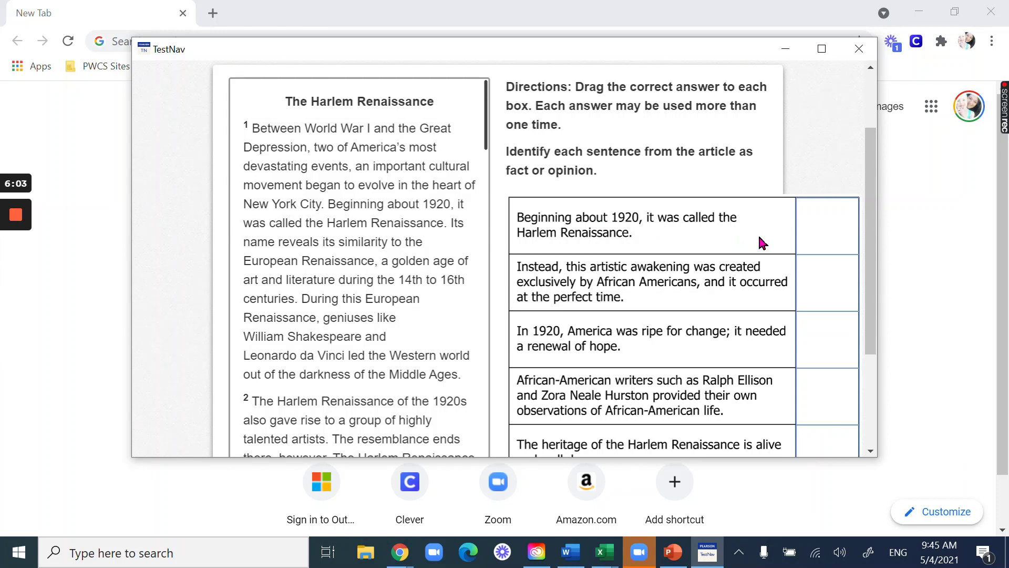
{"action": "scroll", "coordinate": [736, 254], "scroll_direction": "down", "scroll_amount": 2}
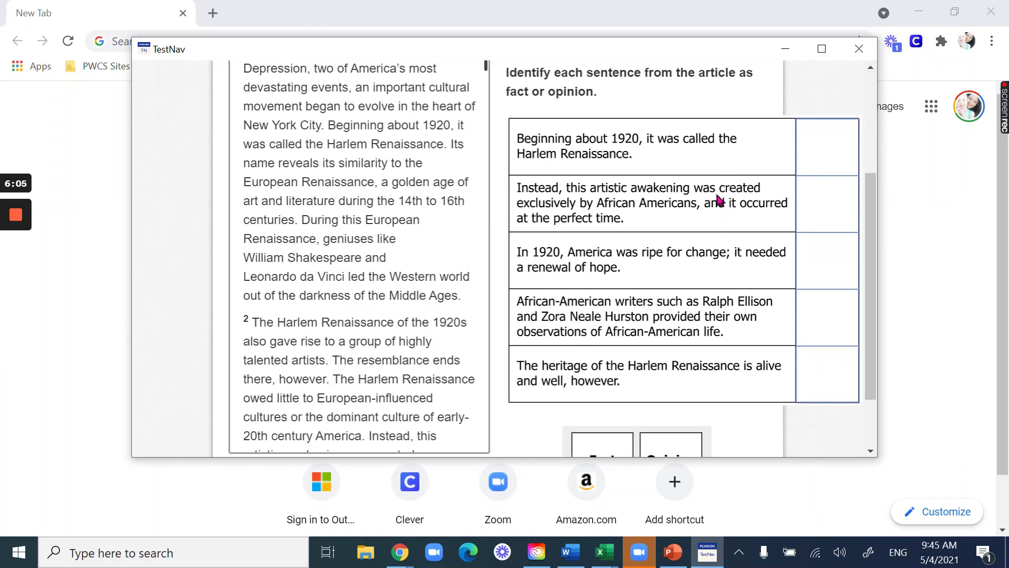
{"action": "scroll", "coordinate": [628, 346], "scroll_direction": "down", "scroll_amount": 2}
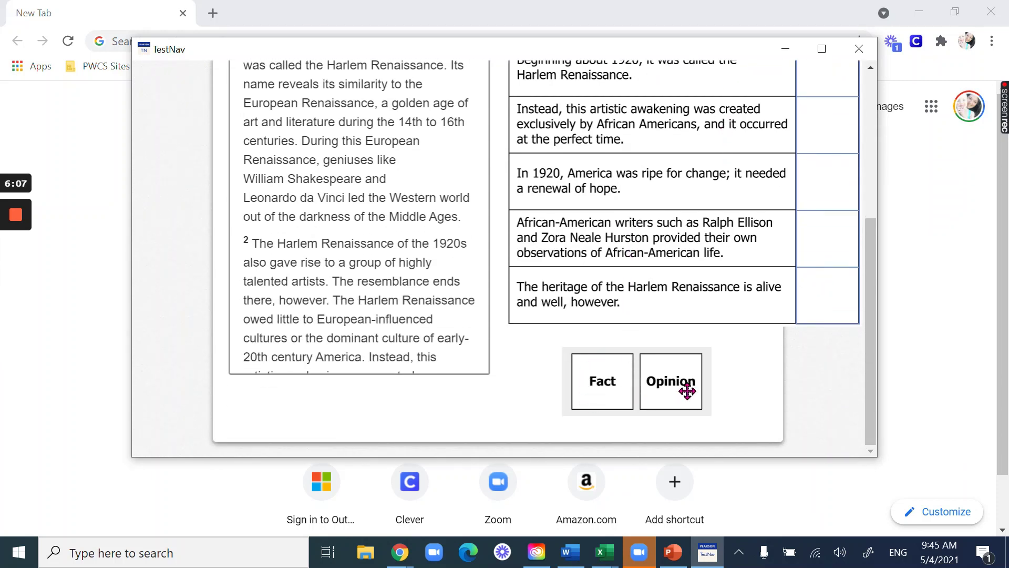
{"action": "scroll", "coordinate": [739, 372], "scroll_direction": "up", "scroll_amount": 4}
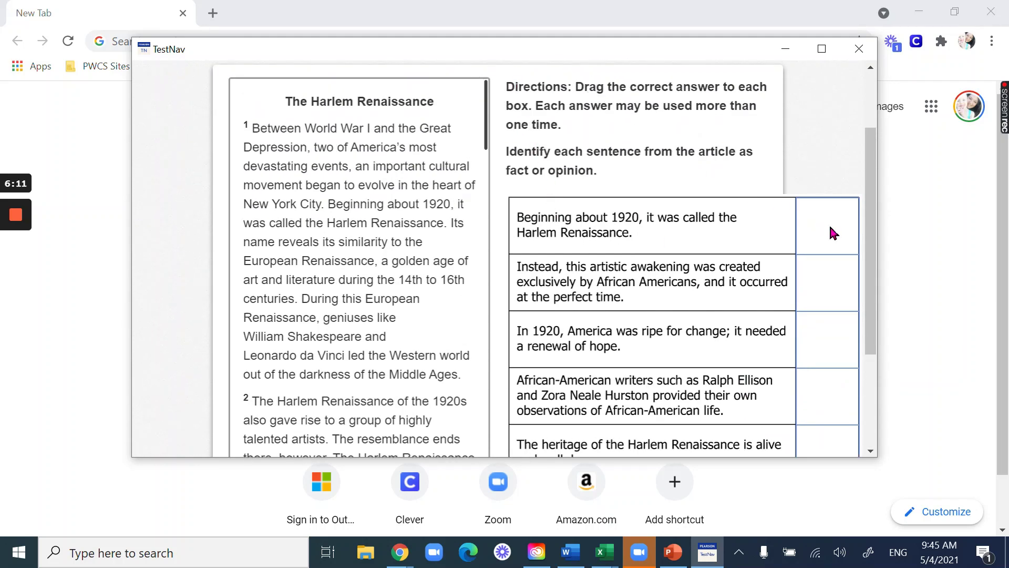
{"action": "scroll", "coordinate": [630, 158], "scroll_direction": "down", "scroll_amount": 2}
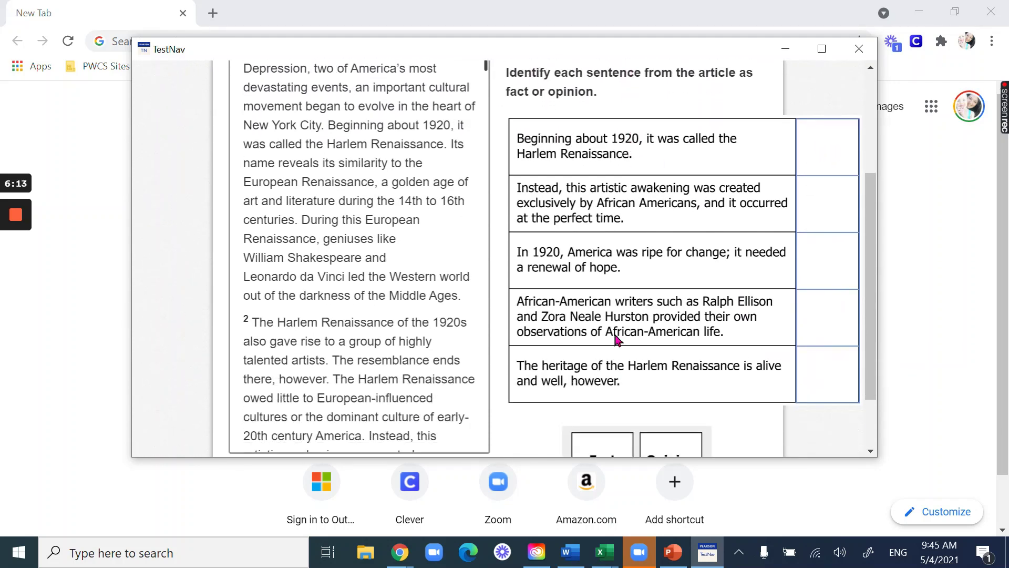
{"action": "left_click_drag", "start_coordinate": [606, 440], "coordinate": [837, 124]}
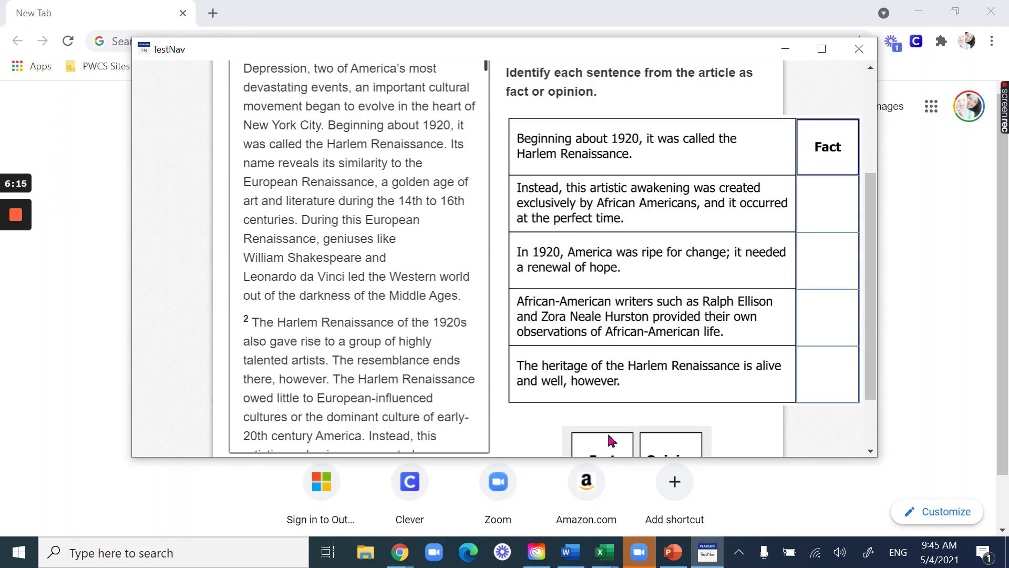
{"action": "left_click_drag", "start_coordinate": [608, 441], "coordinate": [824, 196]}
- Mark sentences four and five as Fact and the 1920 change sentence as Opinion
{"action": "scroll", "coordinate": [766, 257], "scroll_direction": "down", "scroll_amount": 2}
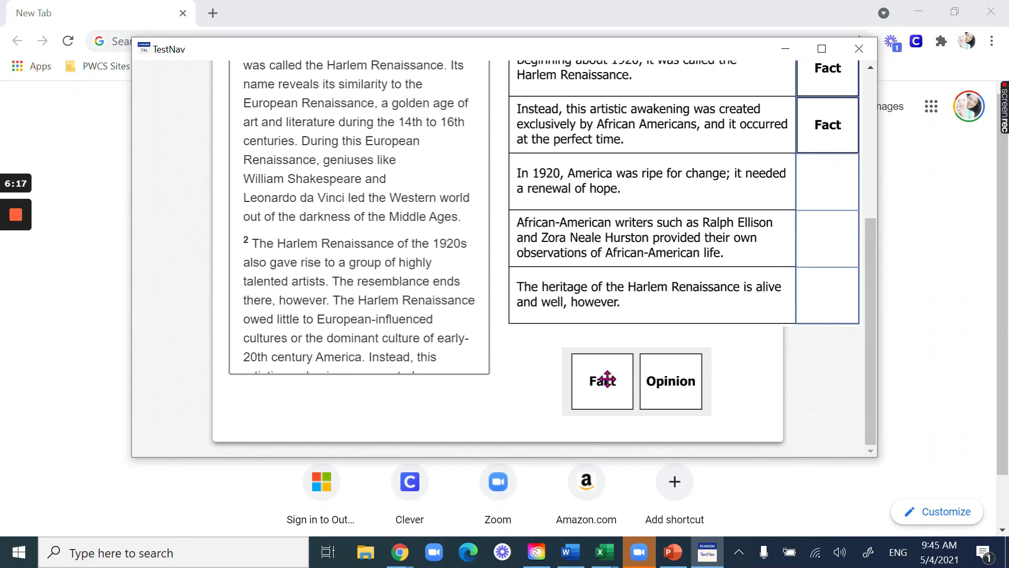
{"action": "left_click_drag", "start_coordinate": [601, 376], "coordinate": [813, 188]}
{"action": "left_click_drag", "start_coordinate": [609, 376], "coordinate": [824, 288]}
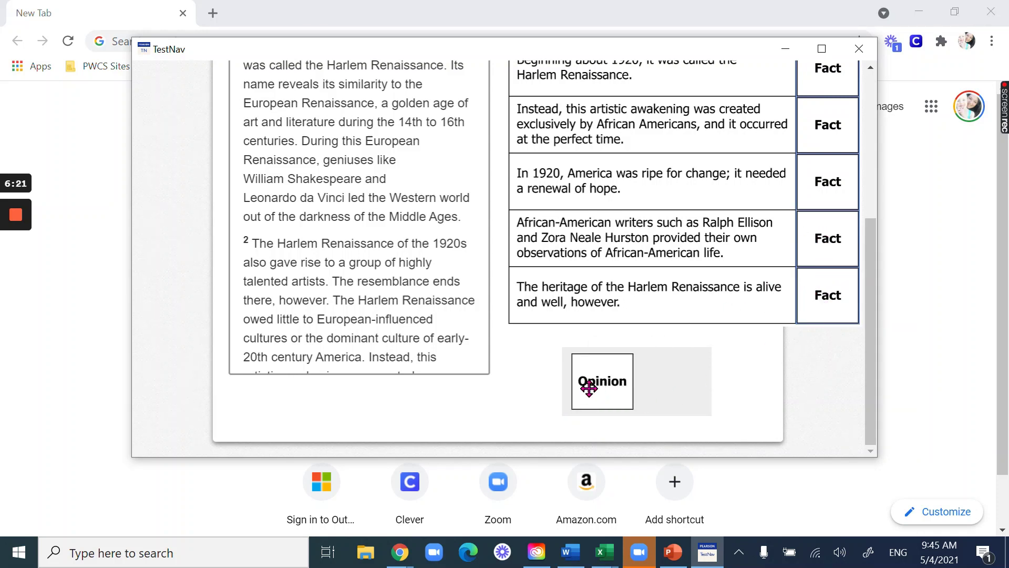
{"action": "left_click_drag", "start_coordinate": [589, 388], "coordinate": [841, 241]}
{"action": "left_click_drag", "start_coordinate": [583, 401], "coordinate": [607, 379]}
{"action": "left_click_drag", "start_coordinate": [688, 381], "coordinate": [851, 182]}
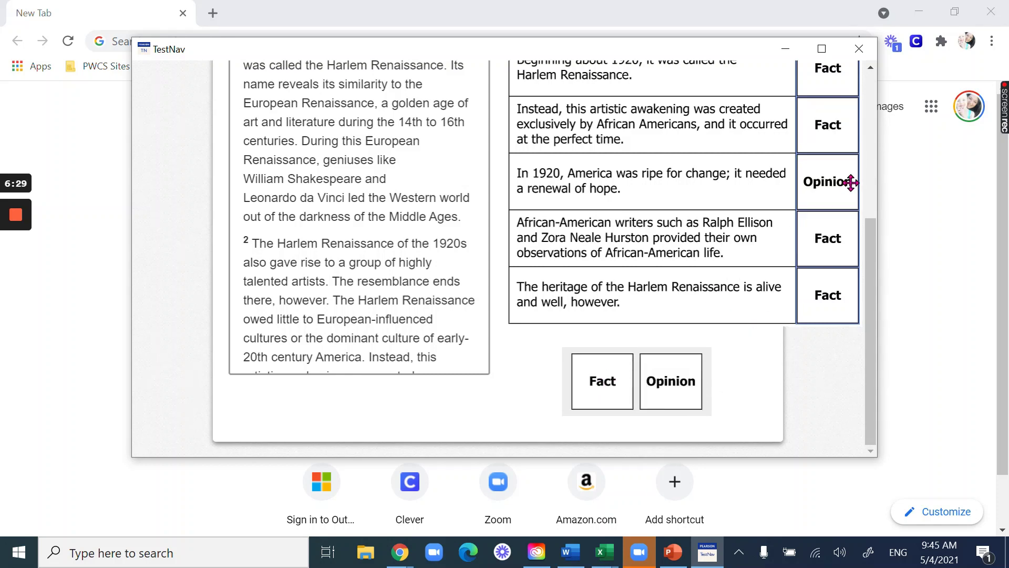
{"action": "scroll", "coordinate": [723, 259], "scroll_direction": "up", "scroll_amount": 5}
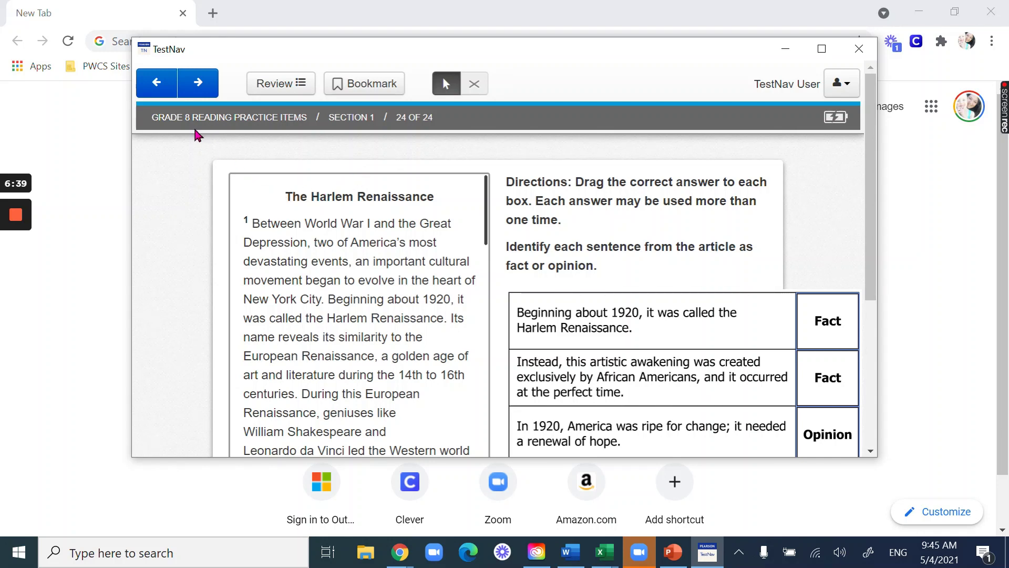
- Sign out of the reading practice, saving progress, and return to the sign-in page
{"action": "left_click", "coordinate": [852, 85]}
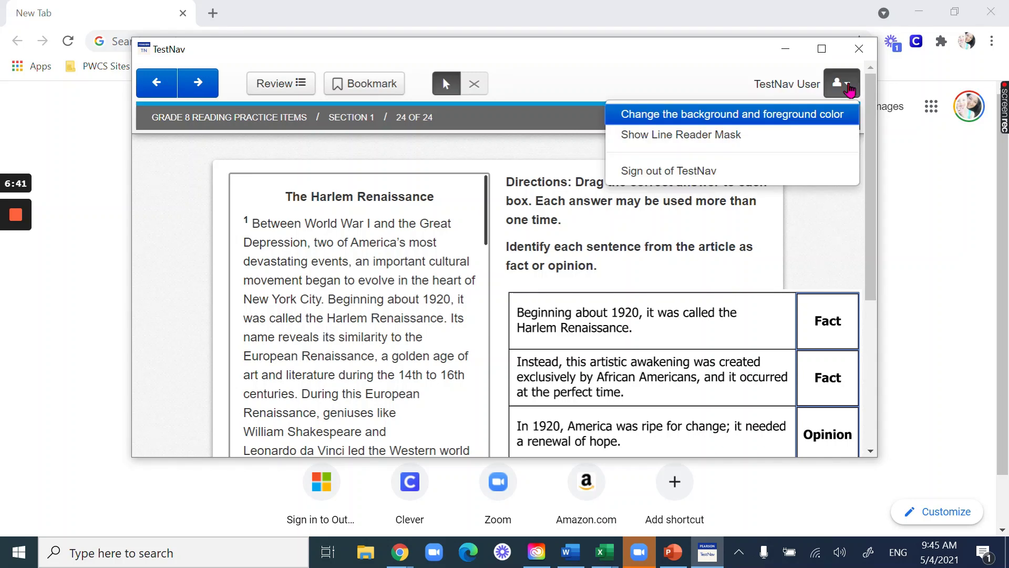
{"action": "left_click", "coordinate": [724, 174]}
{"action": "left_click", "coordinate": [628, 225]}
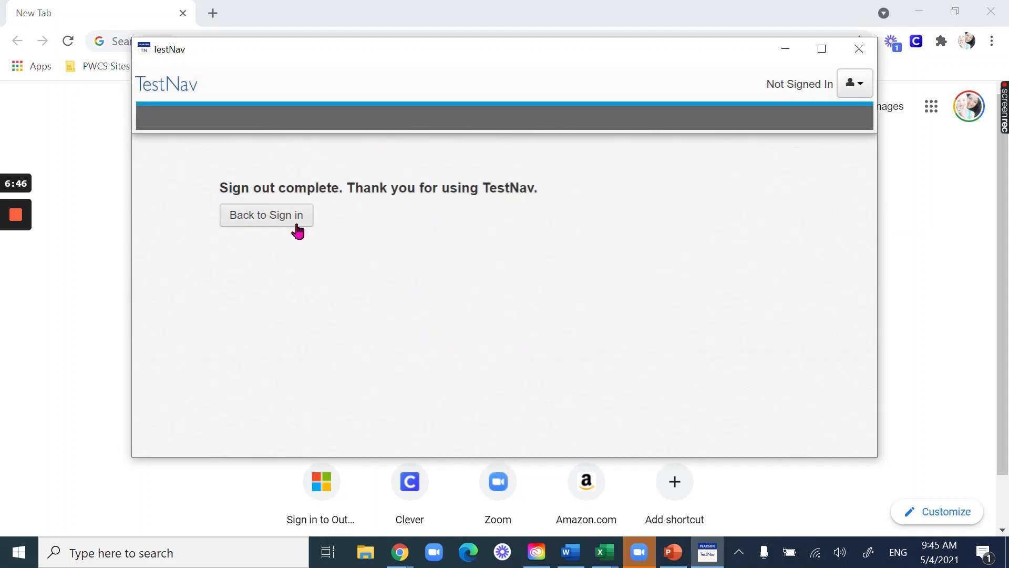
{"action": "left_click", "coordinate": [297, 230]}
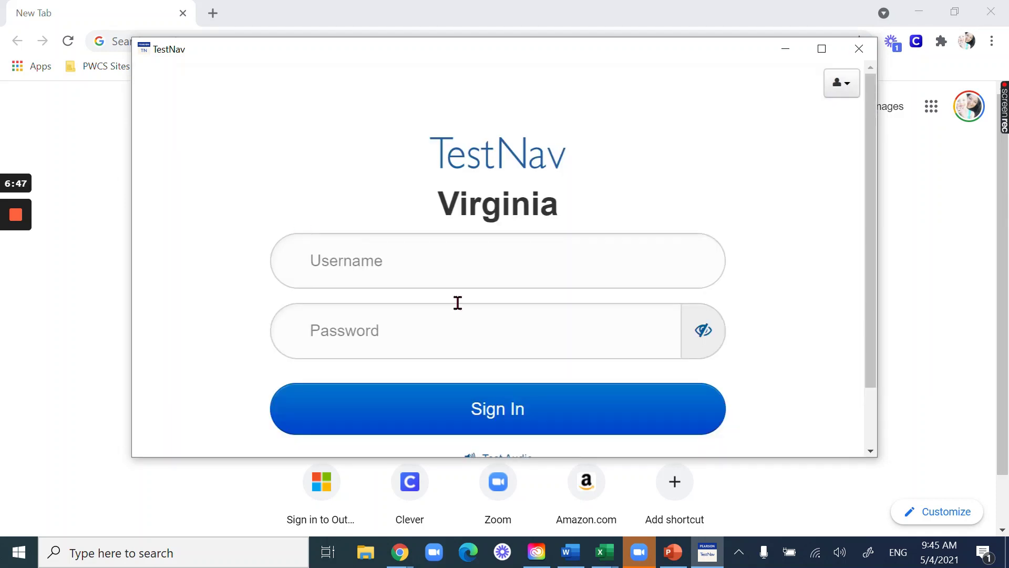
- Open the Grade 8 Science set from the SOL Practice Items Science list
{"action": "scroll", "coordinate": [457, 302], "scroll_direction": "down", "scroll_amount": 2}
{"action": "left_click", "coordinate": [505, 404]}
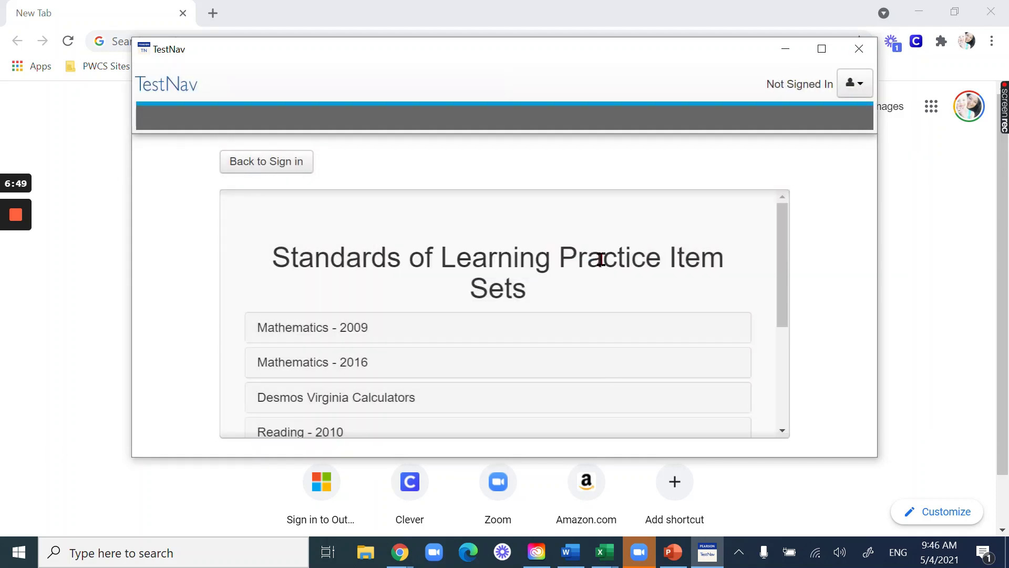
{"action": "scroll", "coordinate": [786, 243], "scroll_direction": "down", "scroll_amount": 3}
{"action": "scroll", "coordinate": [464, 294], "scroll_direction": "up", "scroll_amount": 1}
{"action": "scroll", "coordinate": [232, 352], "scroll_direction": "down", "scroll_amount": 2}
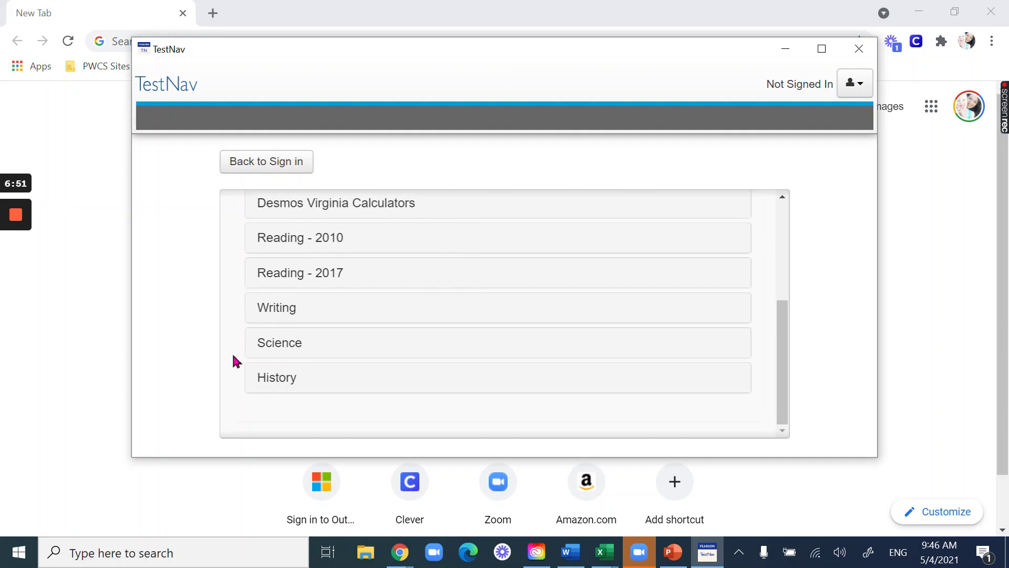
{"action": "left_click", "coordinate": [270, 345]}
{"action": "scroll", "coordinate": [727, 309], "scroll_direction": "down", "scroll_amount": 3}
{"action": "scroll", "coordinate": [704, 312], "scroll_direction": "up", "scroll_amount": 1}
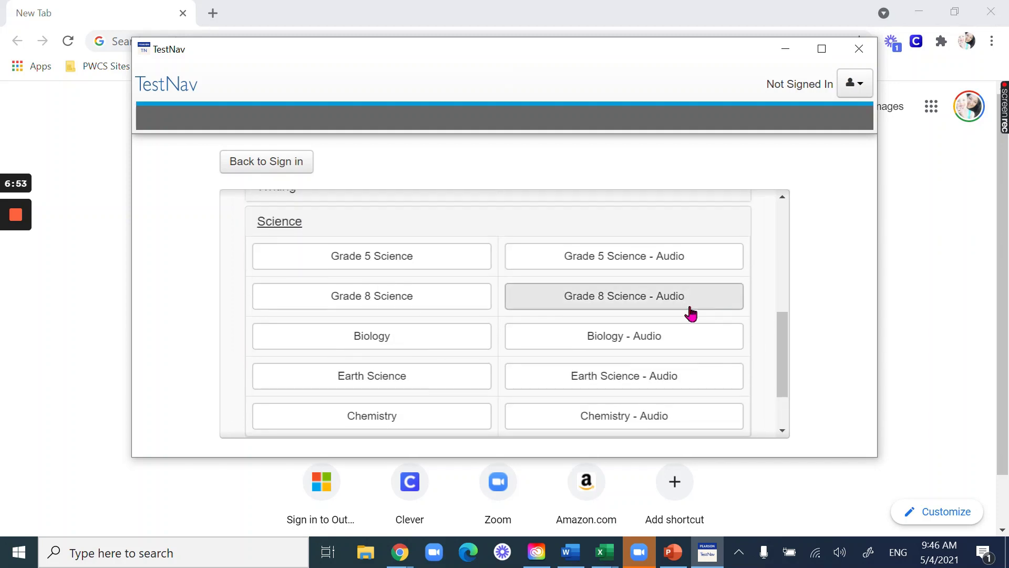
{"action": "left_click", "coordinate": [397, 308]}
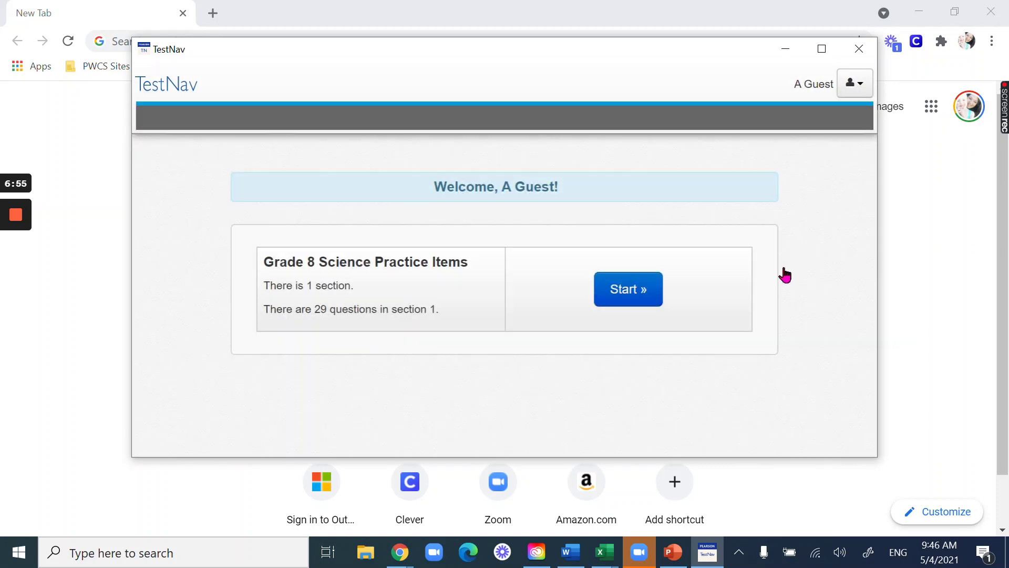
- Start the Grade 8 Science test, agreeing to the terms and continuing
{"action": "left_click", "coordinate": [642, 293]}
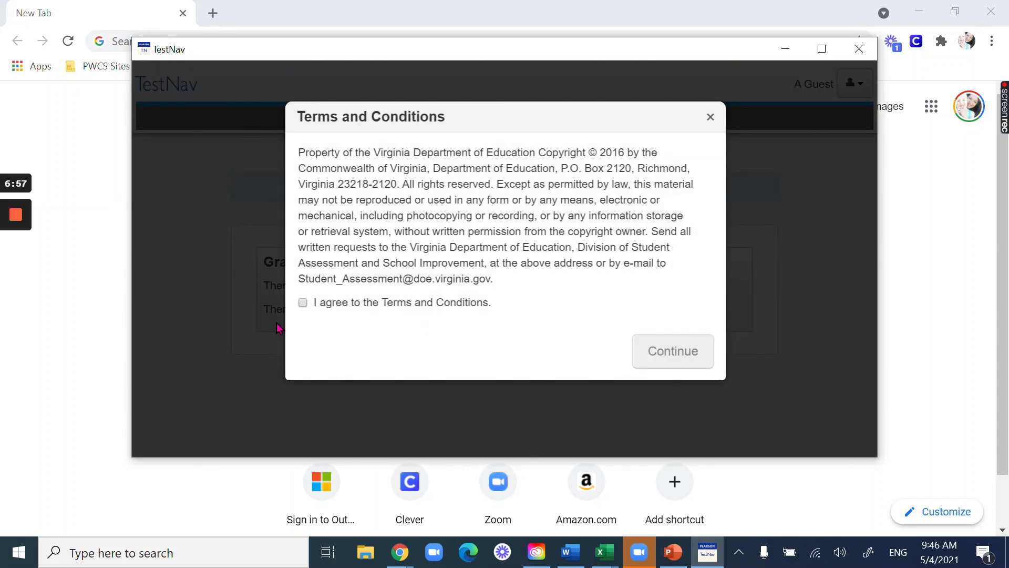
{"action": "left_click", "coordinate": [304, 303]}
{"action": "left_click", "coordinate": [704, 351]}
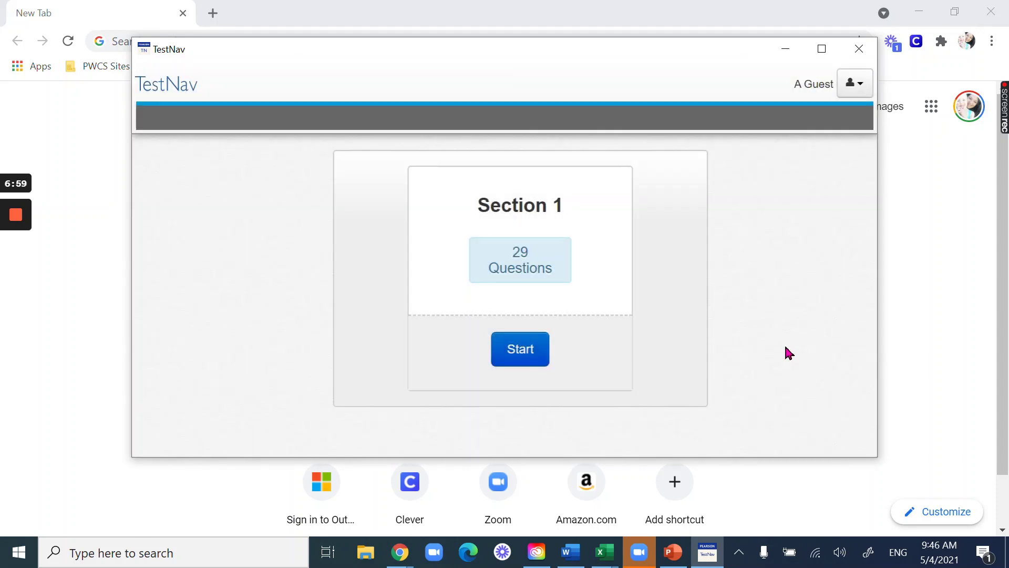
- Start Section 1 and highlight the directions sentence
{"action": "left_click", "coordinate": [539, 349]}
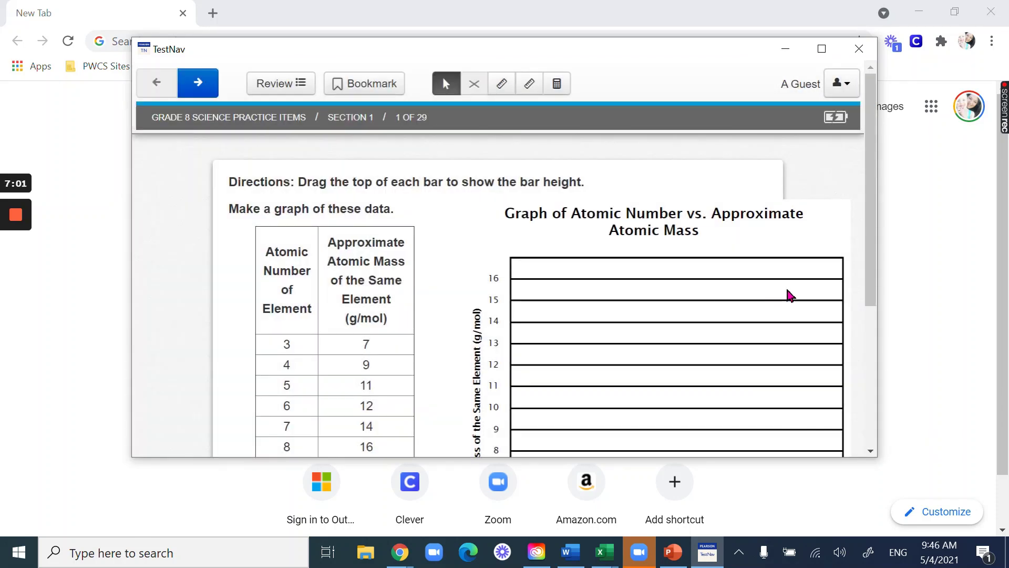
{"action": "scroll", "coordinate": [788, 293], "scroll_direction": "down", "scroll_amount": 2}
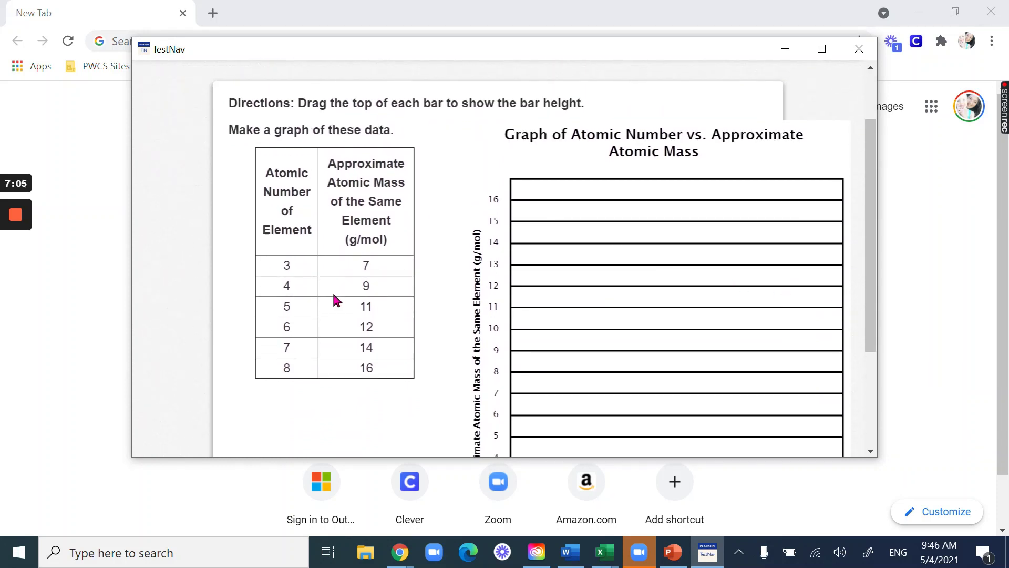
{"action": "scroll", "coordinate": [690, 362], "scroll_direction": "down", "scroll_amount": 3}
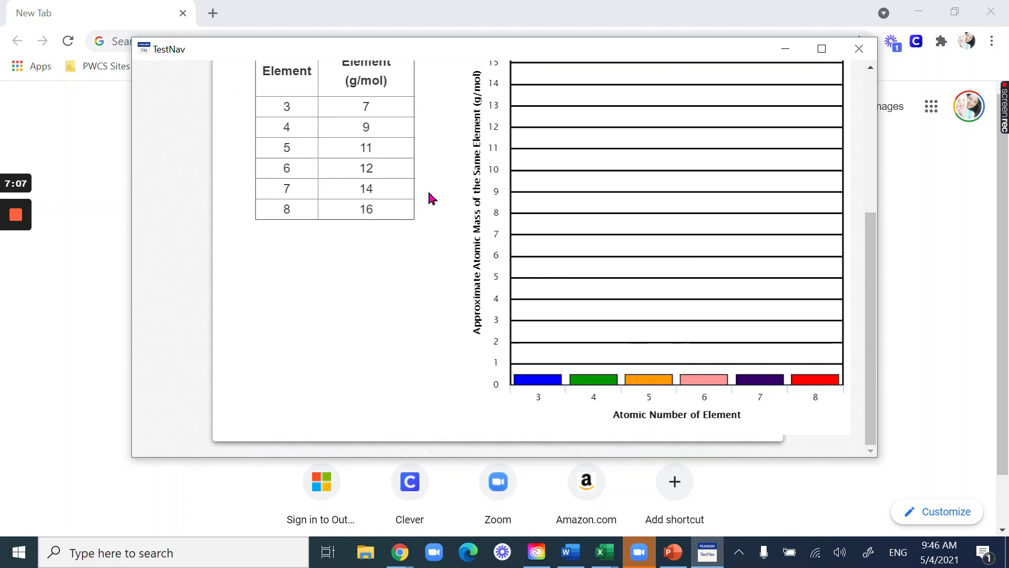
{"action": "scroll", "coordinate": [368, 250], "scroll_direction": "up", "scroll_amount": 5}
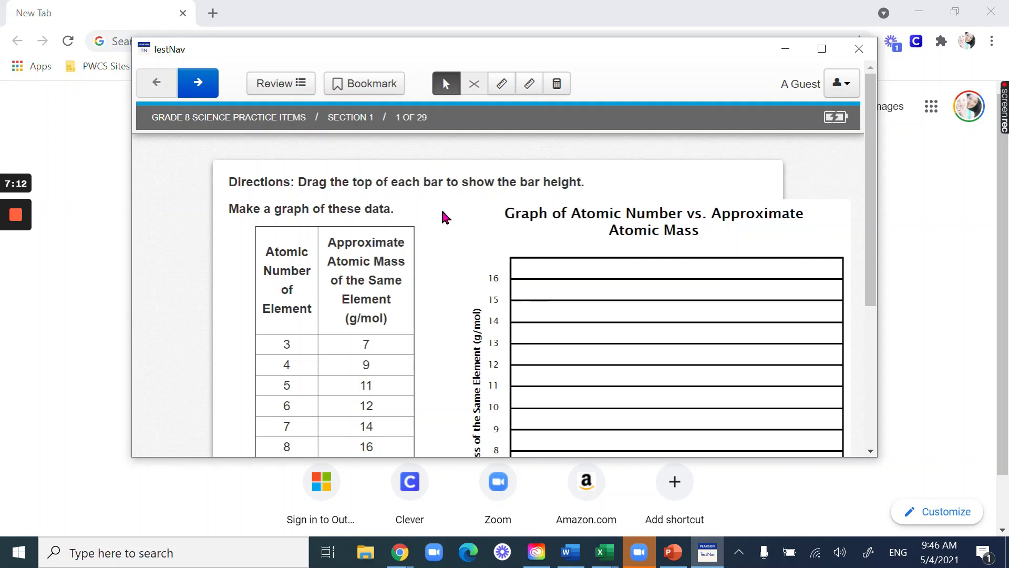
{"action": "left_click_drag", "start_coordinate": [299, 181], "coordinate": [599, 191]}
{"action": "left_click", "coordinate": [599, 190]}
{"action": "scroll", "coordinate": [451, 284], "scroll_direction": "down", "scroll_amount": 5}
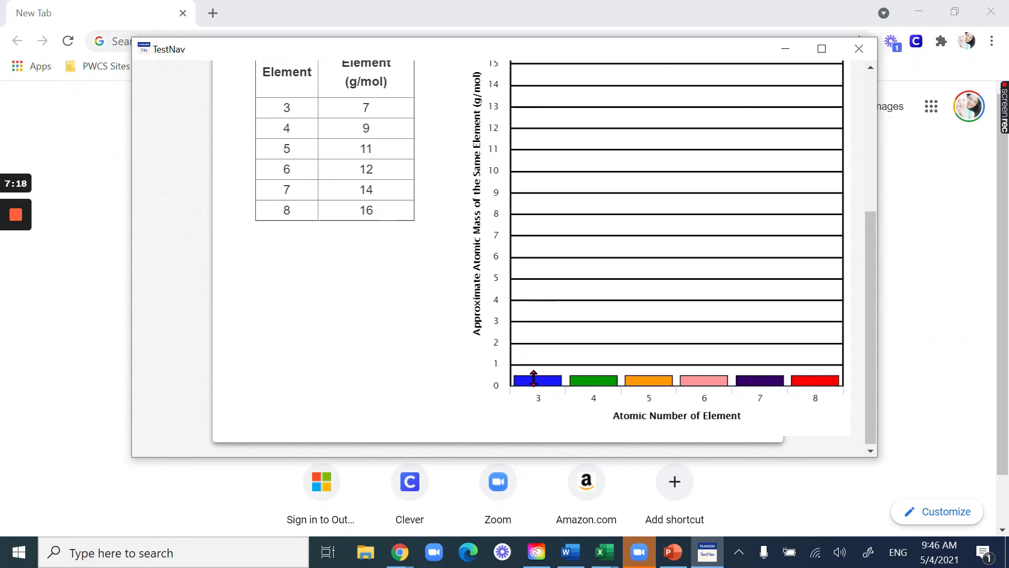
- Raise the bars for elements 3–8 to 7, 5, 11, 13, 5 and 2 g/mol
{"action": "left_click_drag", "start_coordinate": [533, 378], "coordinate": [535, 239]}
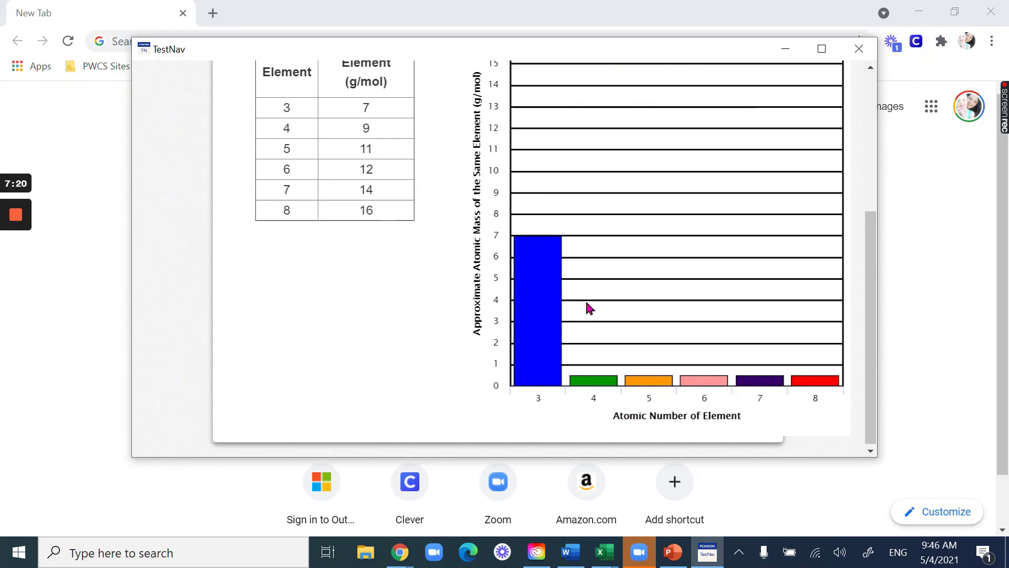
{"action": "left_click_drag", "start_coordinate": [640, 376], "coordinate": [636, 150]}
{"action": "left_click_drag", "start_coordinate": [599, 376], "coordinate": [584, 280]}
{"action": "left_click_drag", "start_coordinate": [702, 376], "coordinate": [704, 107]}
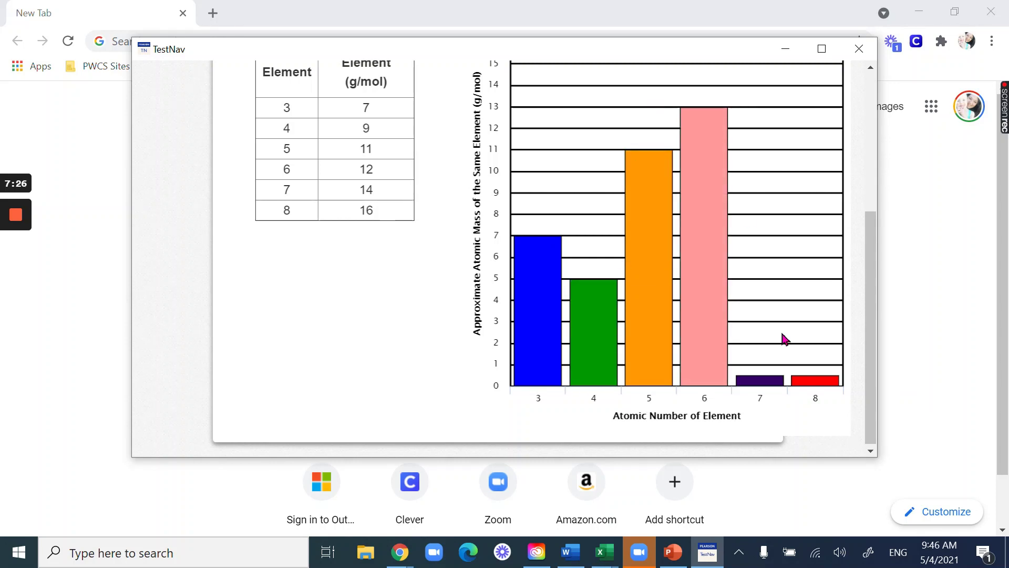
{"action": "left_click_drag", "start_coordinate": [764, 377], "coordinate": [755, 280]}
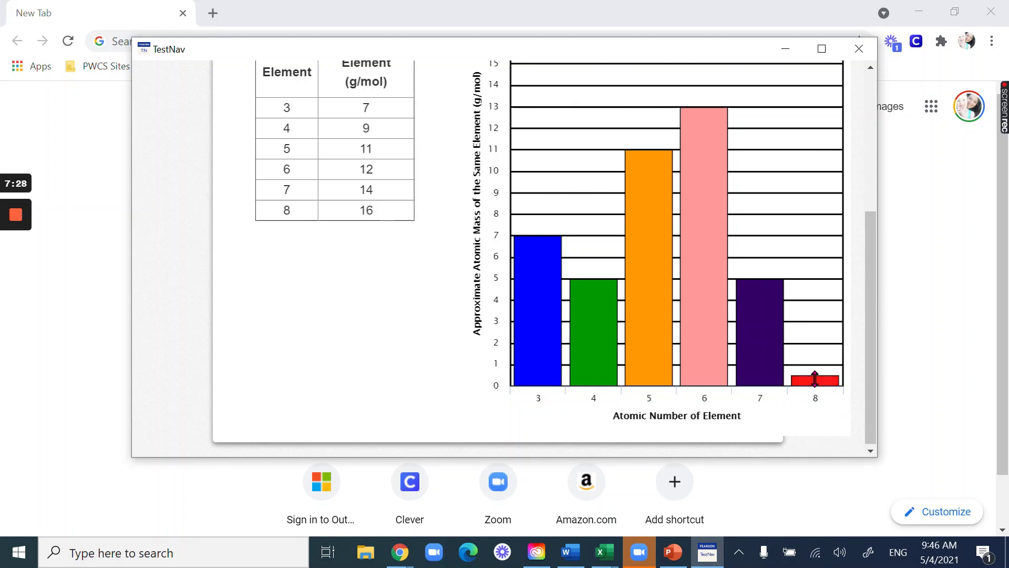
{"action": "left_click_drag", "start_coordinate": [813, 376], "coordinate": [810, 344]}
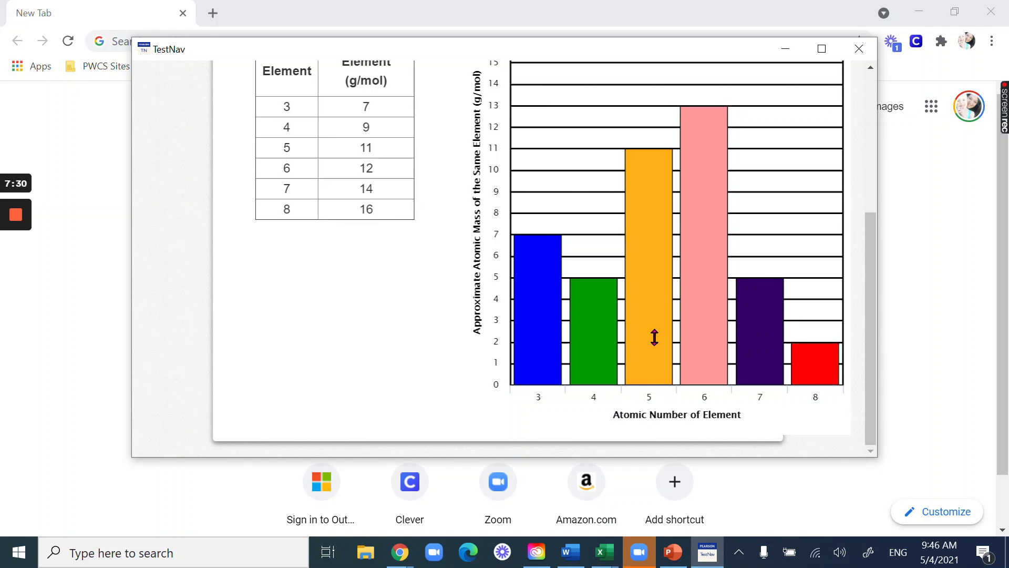
- Open the TI-108 calculator, move it off the graph, and jump to question 2 via Review
{"action": "scroll", "coordinate": [389, 376], "scroll_direction": "up", "scroll_amount": 5}
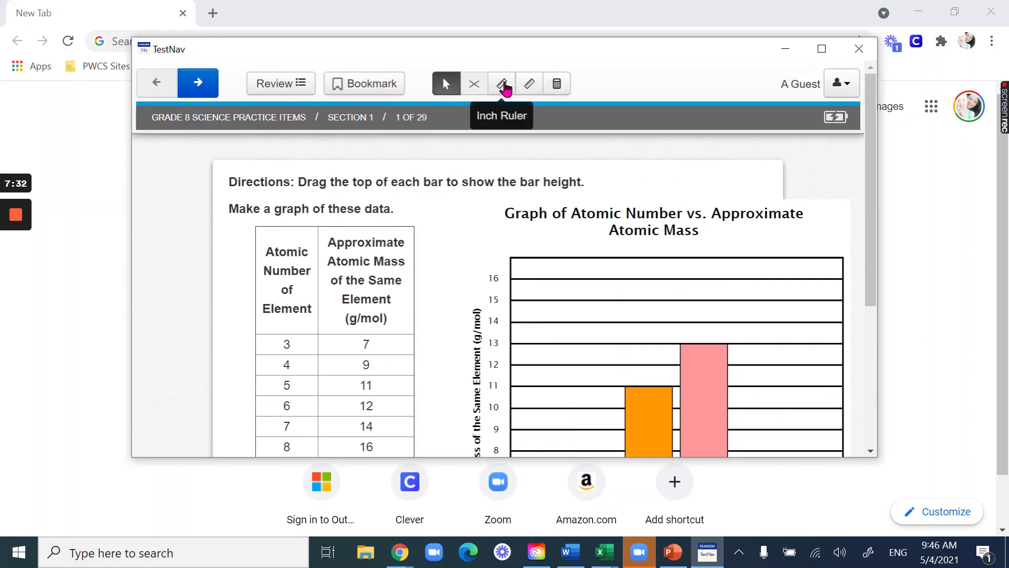
{"action": "left_click", "coordinate": [556, 86]}
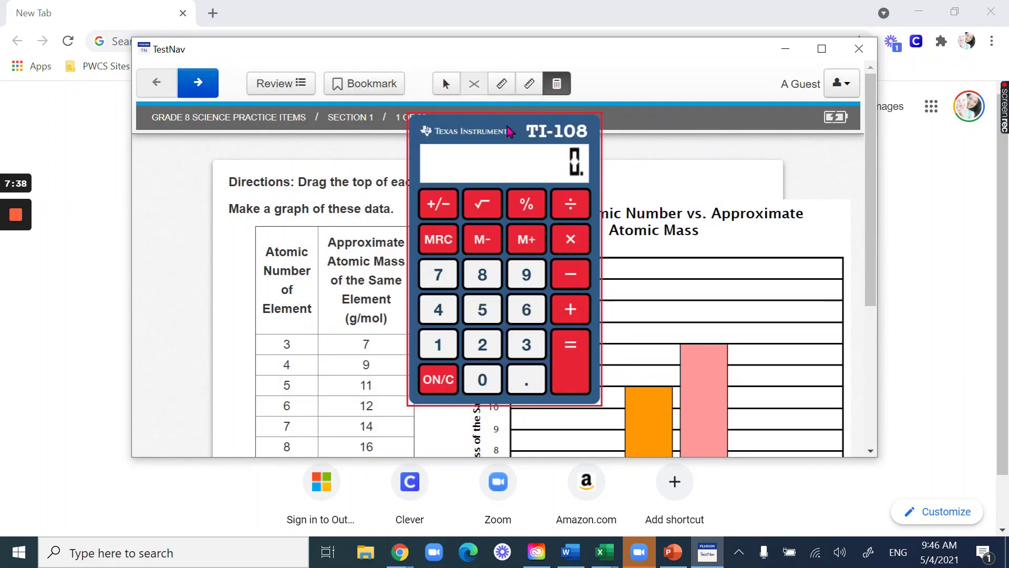
{"action": "left_click_drag", "start_coordinate": [510, 132], "coordinate": [762, 111]}
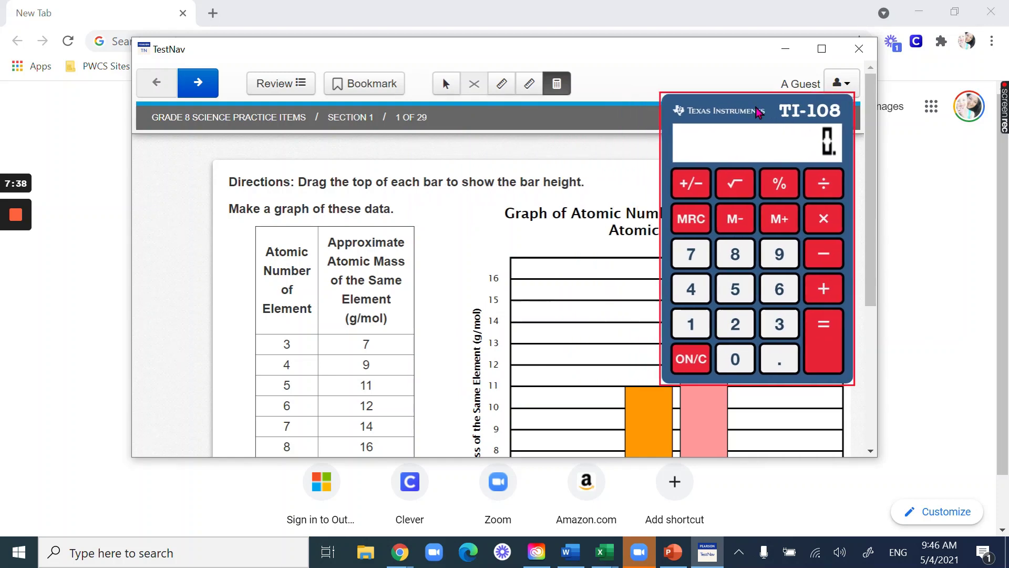
{"action": "left_click", "coordinate": [284, 87]}
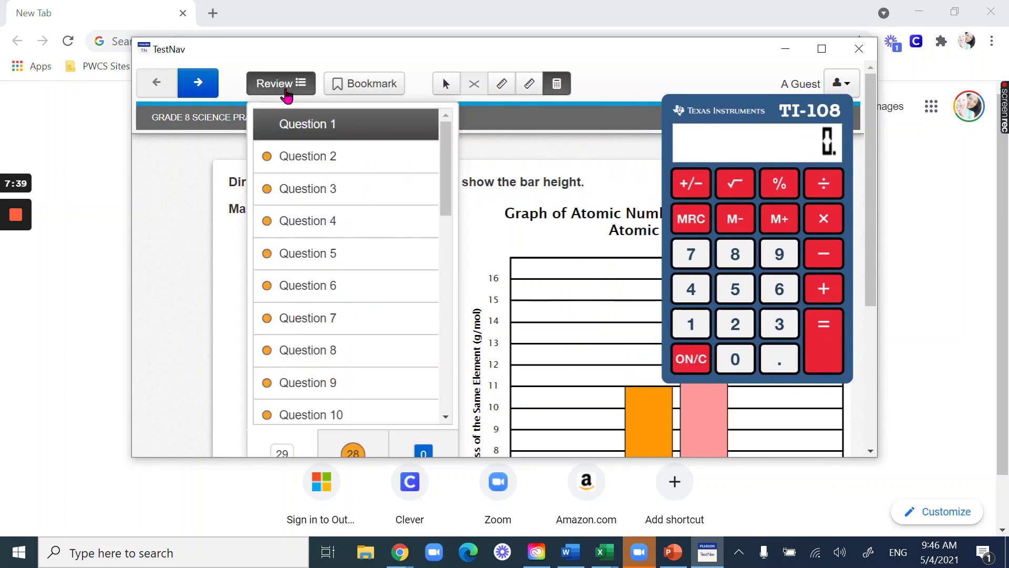
{"action": "left_click", "coordinate": [335, 166]}
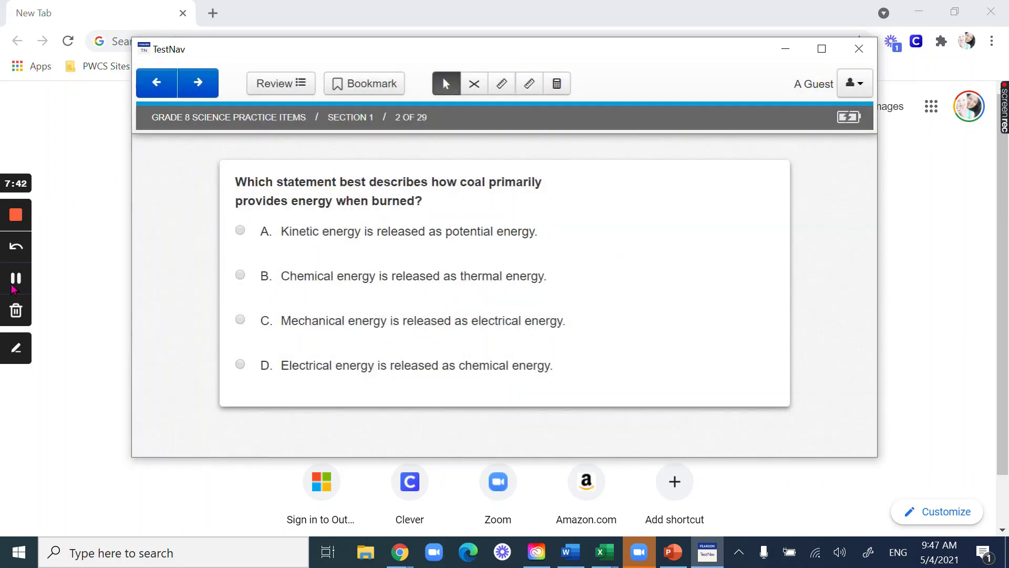
{"action": "scroll", "coordinate": [744, 210], "scroll_direction": "down", "scroll_amount": 2}
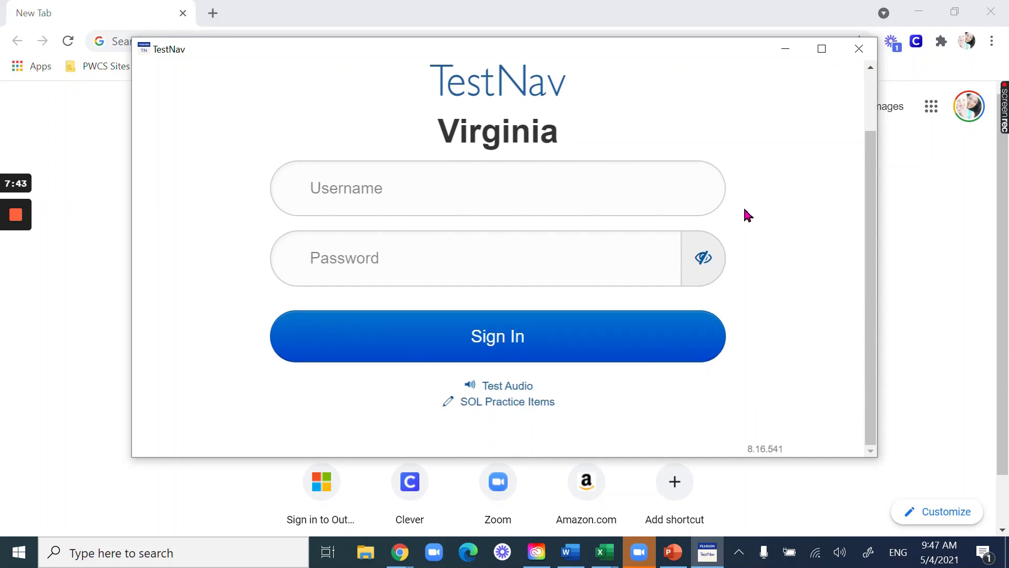
{"action": "scroll", "coordinate": [761, 204], "scroll_direction": "up", "scroll_amount": 2}
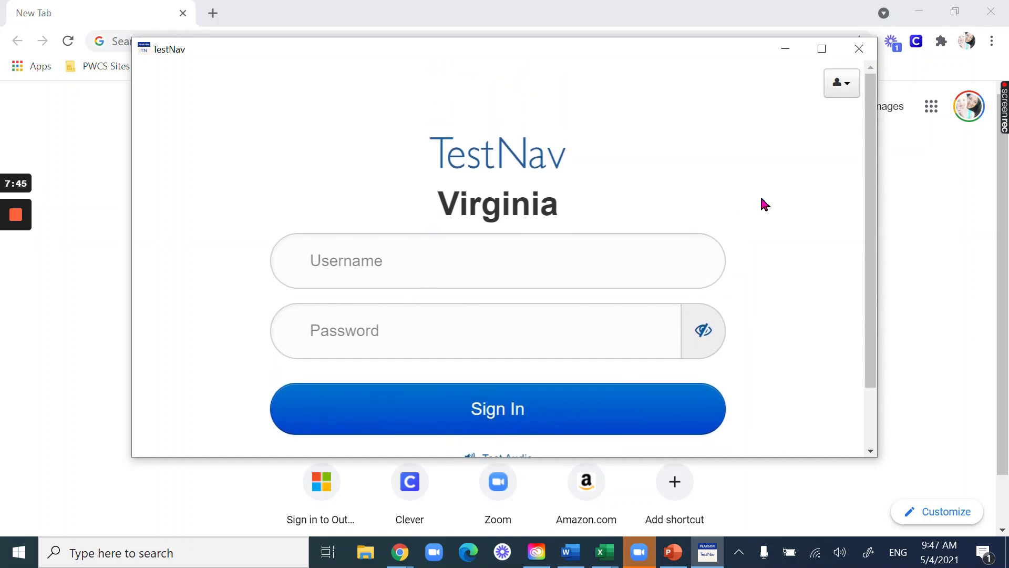
{"action": "scroll", "coordinate": [780, 199], "scroll_direction": "down", "scroll_amount": 2}
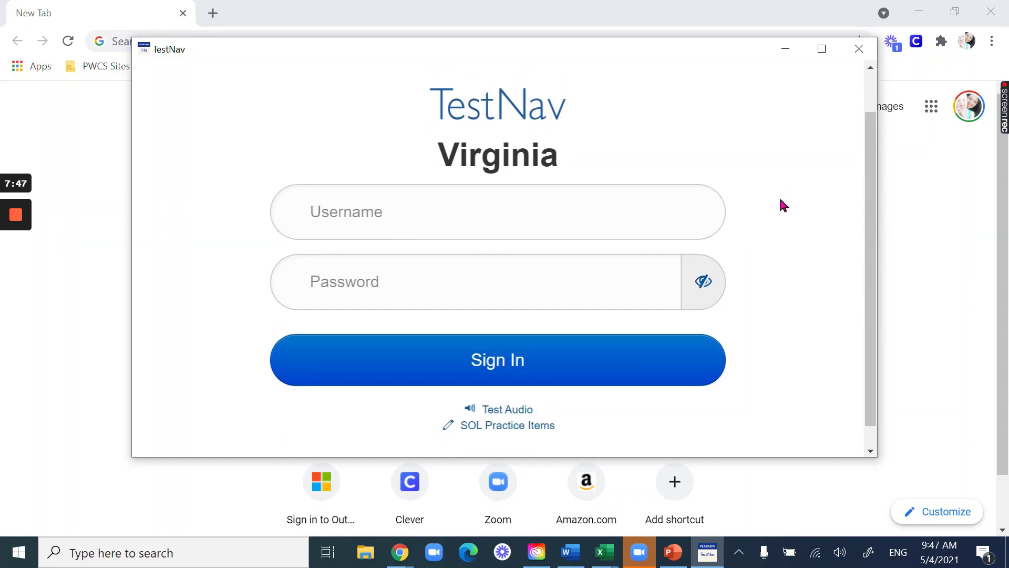